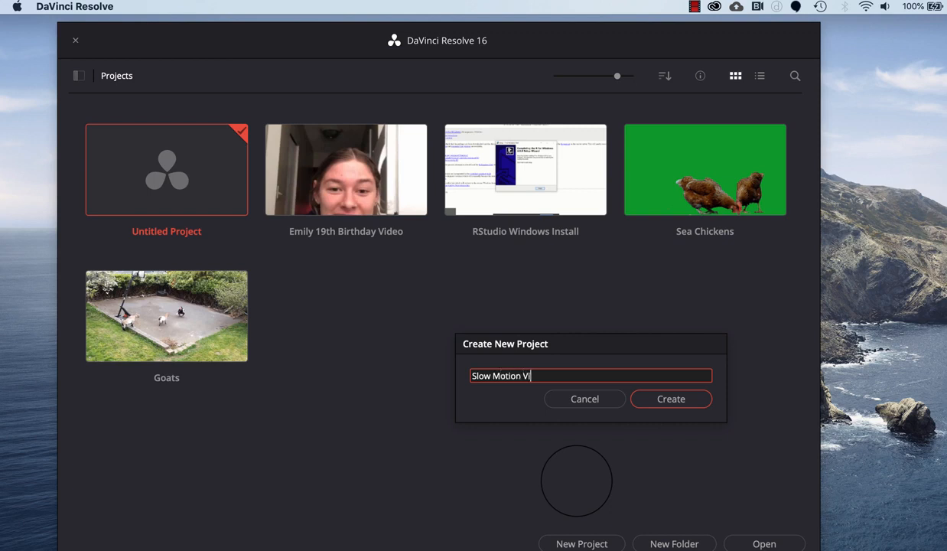
# - Create a new project named Slow Motion Video and go to its Media page
pyautogui.write('o')
pyautogui.click(671, 399)
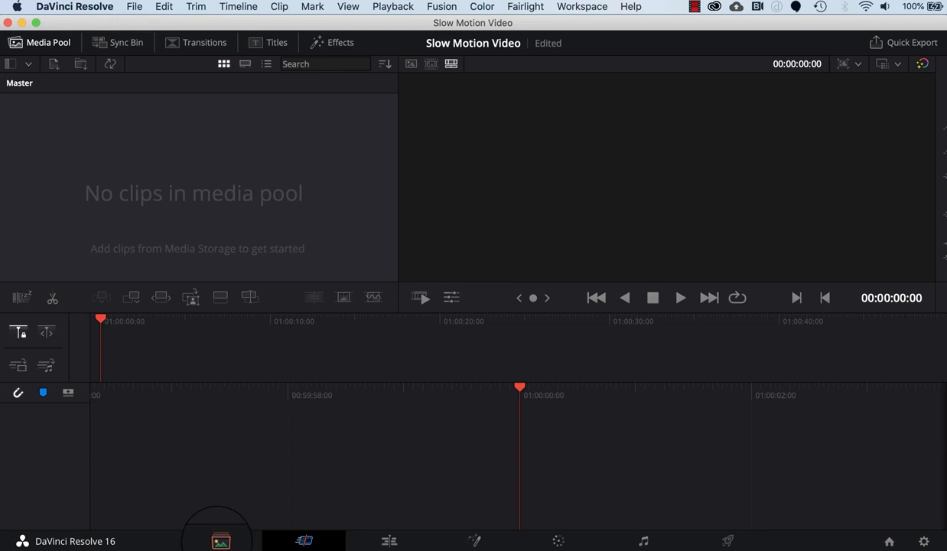
pyautogui.click(219, 539)
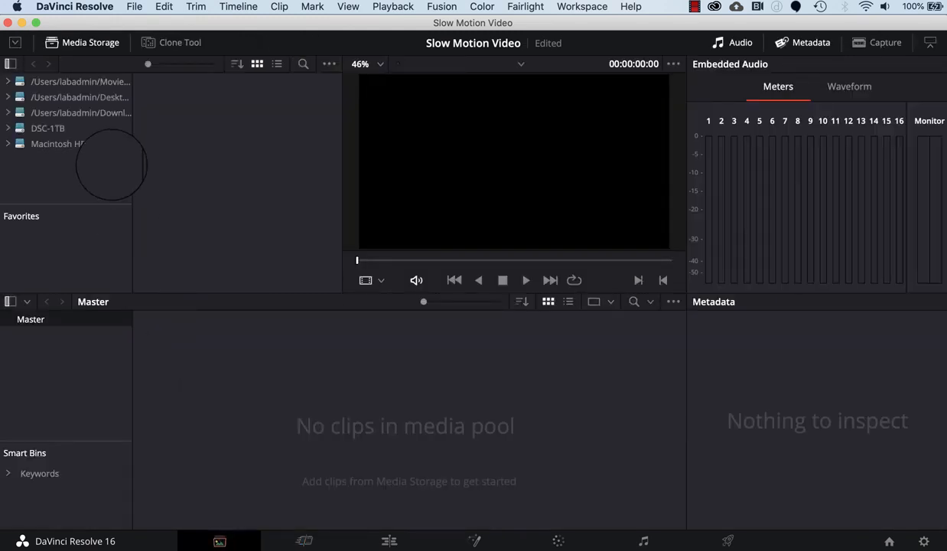
# - Import bike.mp4 from the Downloads folder into the media pool, changing the project frame rate and video format to match the clip
pyautogui.click(101, 113)
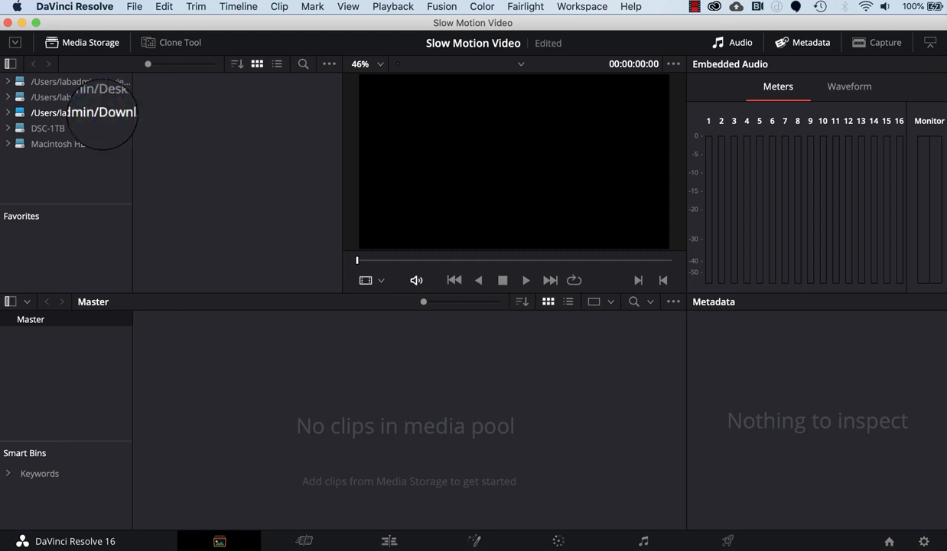
pyautogui.click(187, 95)
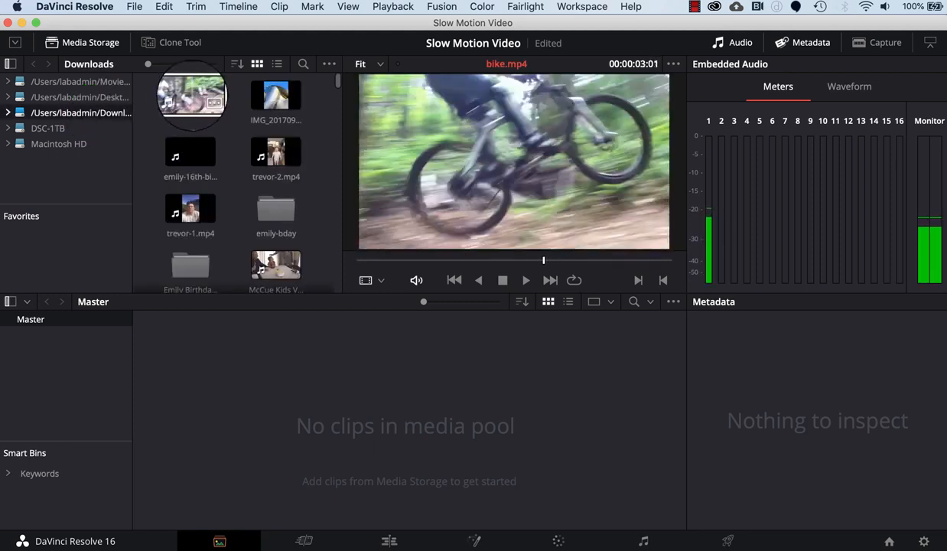
pyautogui.click(193, 95)
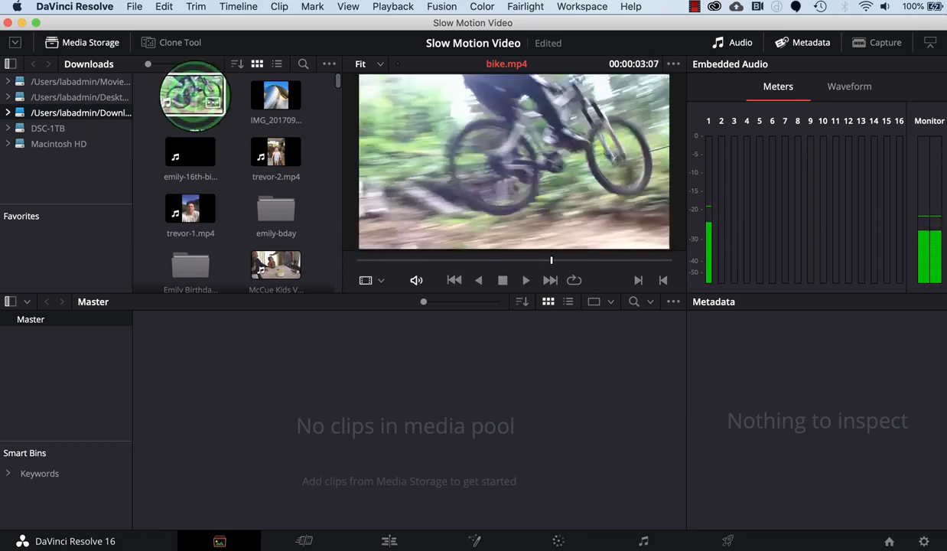
pyautogui.moveTo(193, 96); pyautogui.dragTo(214, 413)
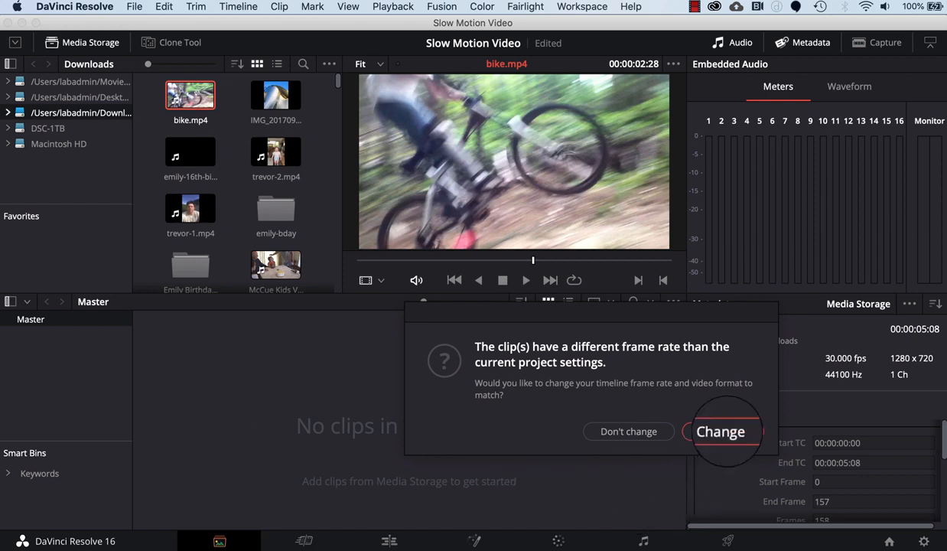
pyautogui.click(720, 432)
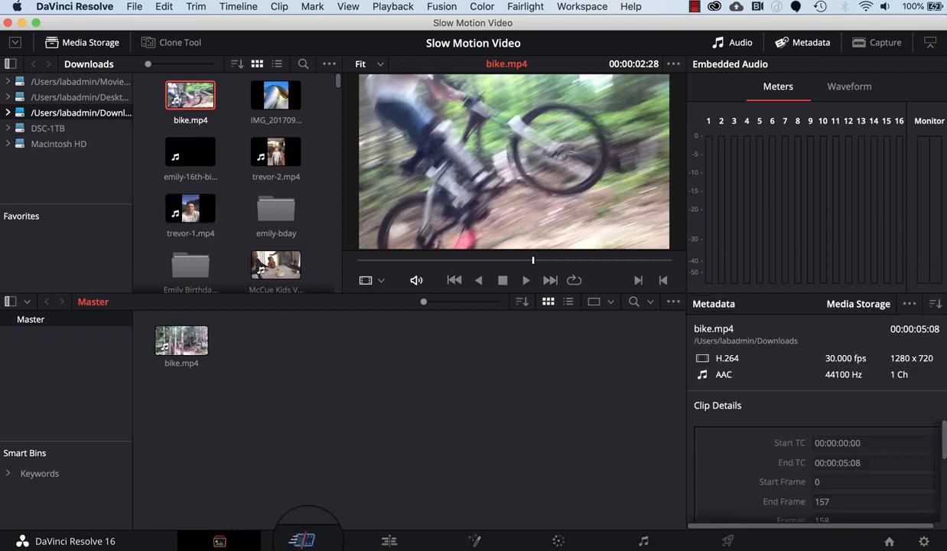
# - Place bike.mp4 from the media pool on a new timeline in the Cut page
pyautogui.click(306, 540)
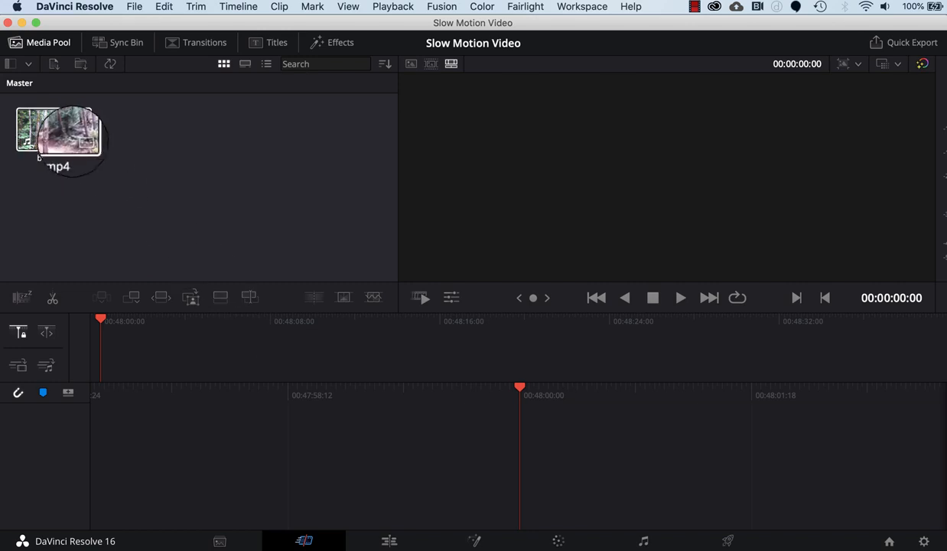
pyautogui.click(59, 133)
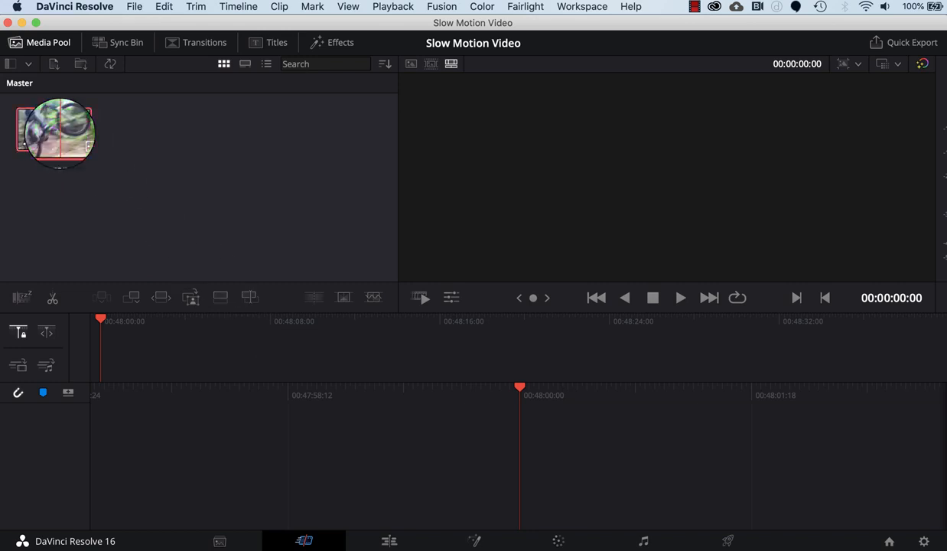
pyautogui.moveTo(60, 133); pyautogui.dragTo(155, 361)
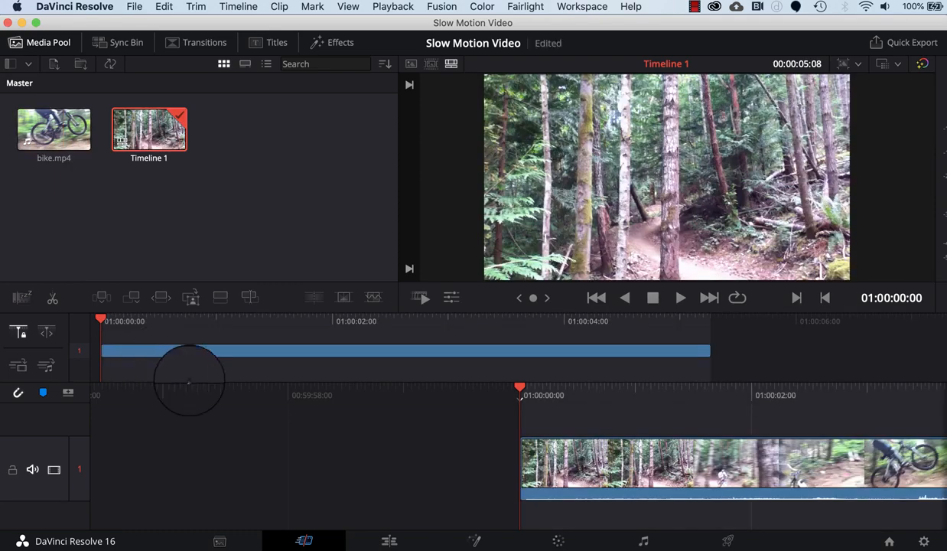
# - Split the bike clip at 01:00:02:16, just before the rider's jump
pyautogui.hscroll(5, 405, 469)
pyautogui.hscroll(5, 405, 468)
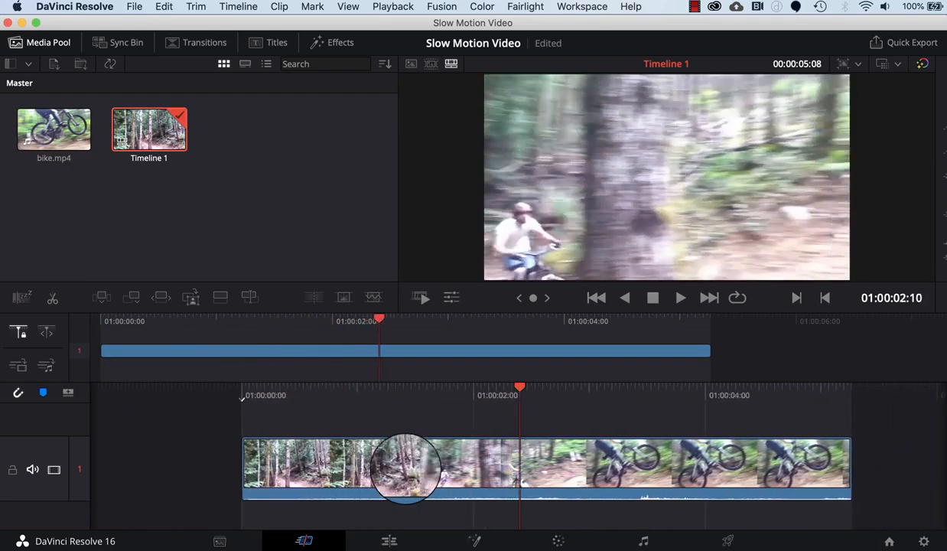
pyautogui.hscroll(-3, 405, 468)
pyautogui.hscroll(-3, 405, 469)
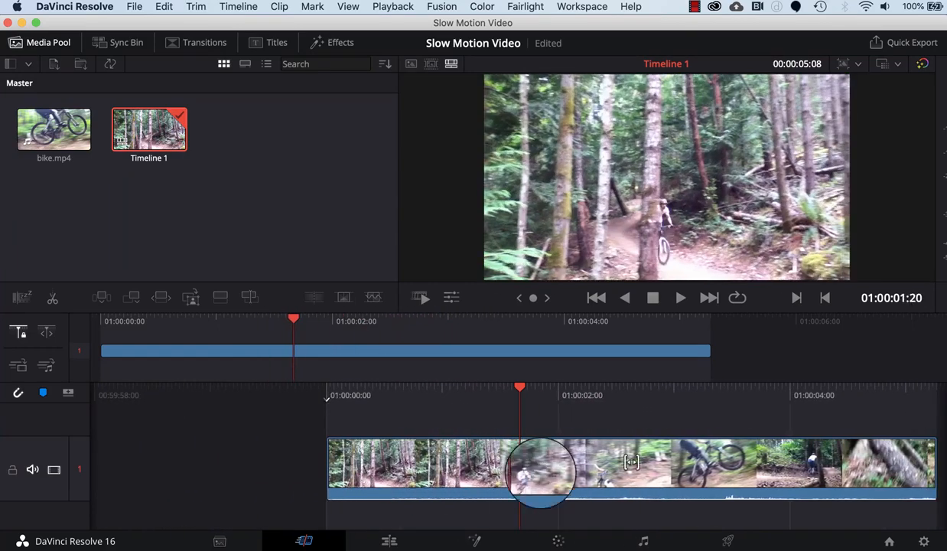
pyautogui.hscroll(2, 553, 468)
pyautogui.hscroll(2, 562, 463)
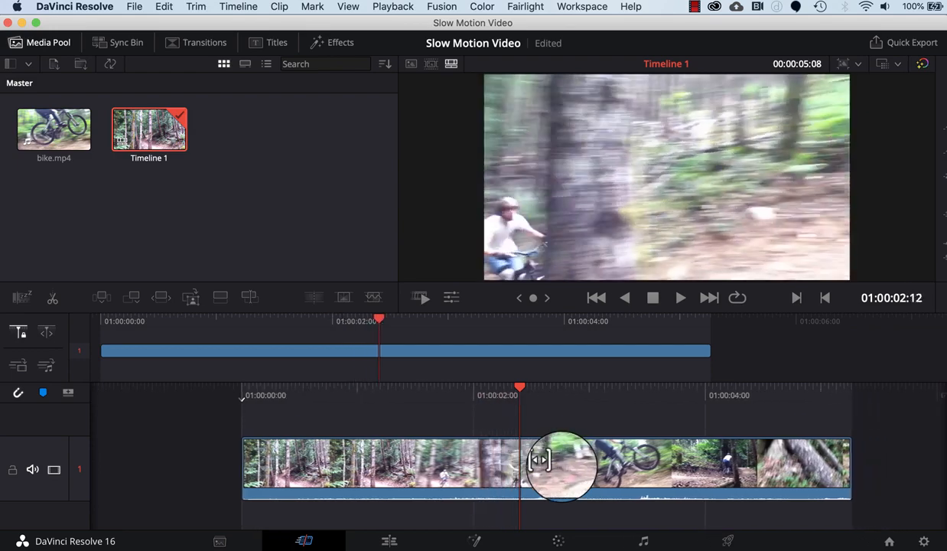
pyautogui.hscroll(3, 562, 465)
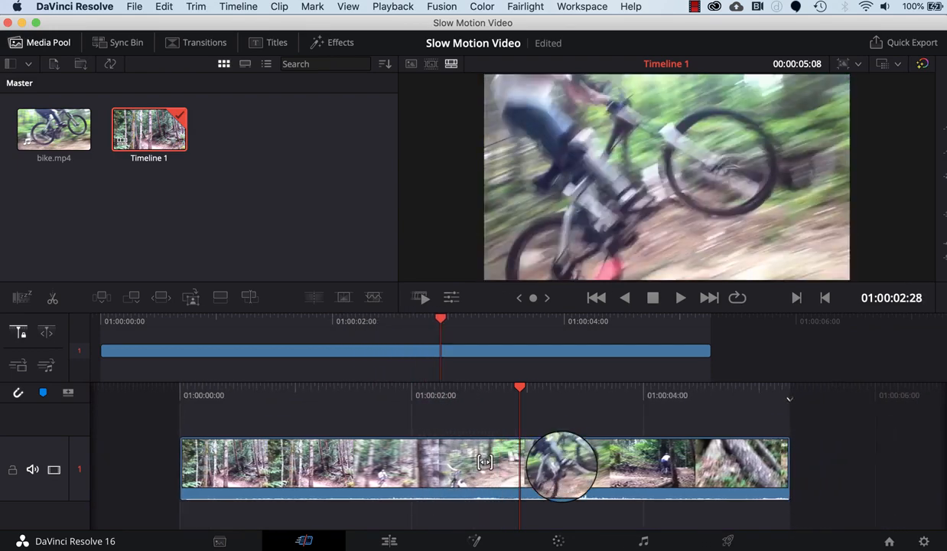
pyautogui.hscroll(-2, 562, 464)
pyautogui.hscroll(2, 561, 464)
pyautogui.hscroll(-2, 561, 464)
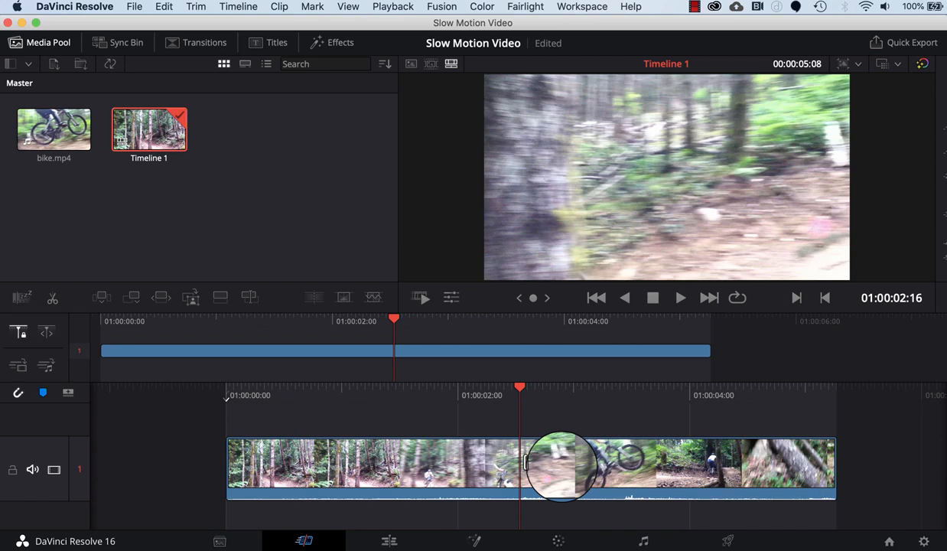
pyautogui.click(551, 334)
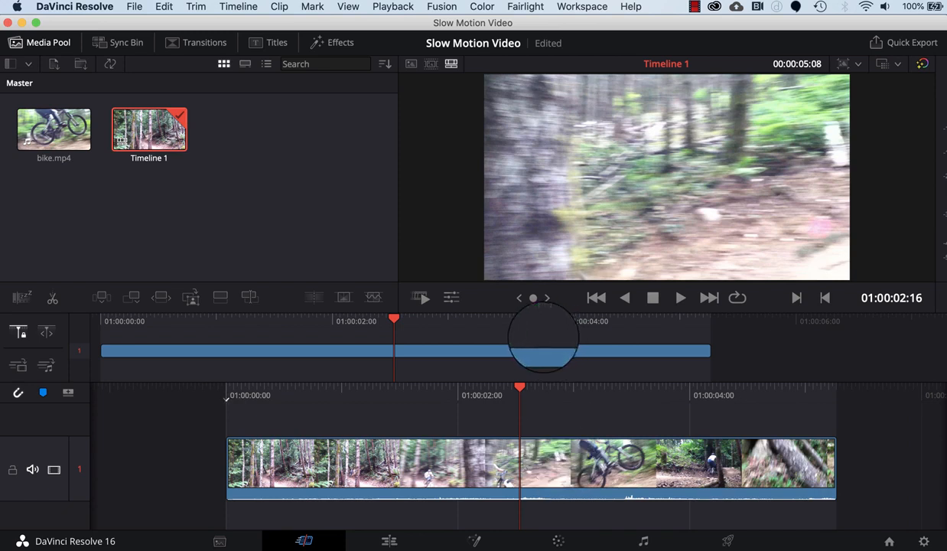
pyautogui.click(52, 298)
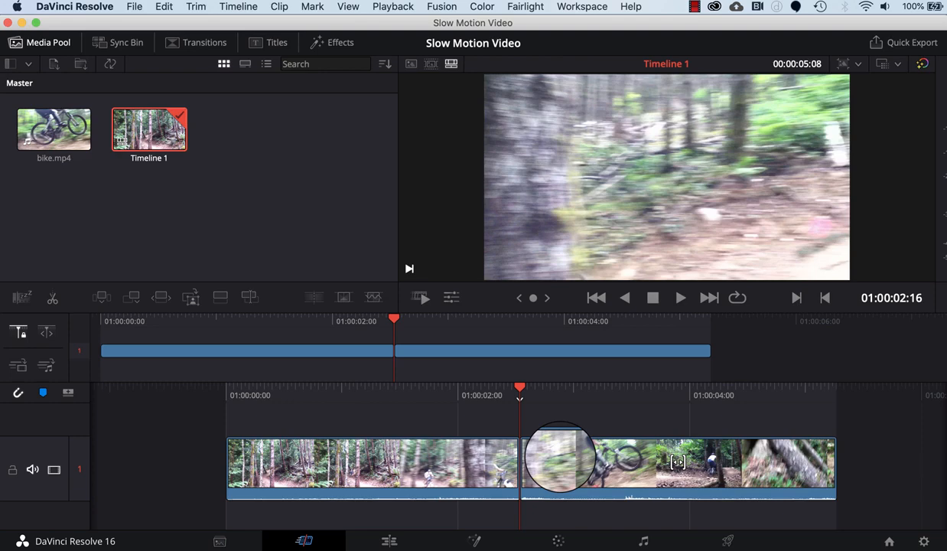
# - Split the bike clip again at 01:00:03:18, just after the rider lands
pyautogui.press('space')
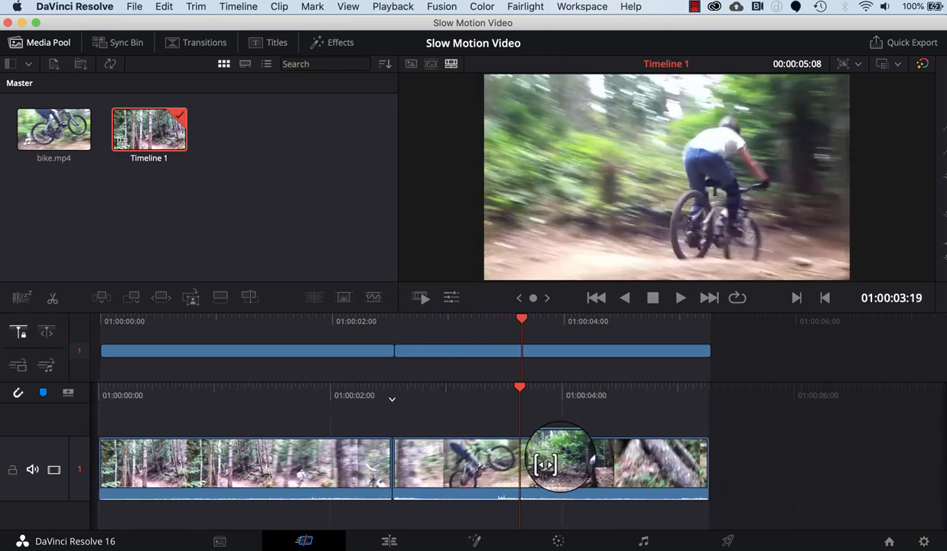
pyautogui.press('Left')
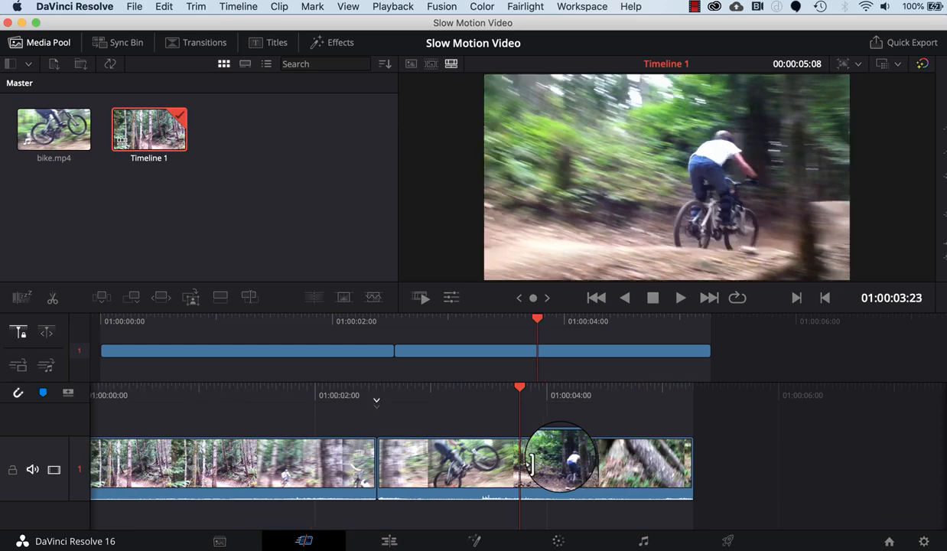
pyautogui.press('Left')
pyautogui.press('Left')
pyautogui.press('Left')
pyautogui.press('Left')
pyautogui.press('Left')
pyautogui.press('Left')
pyautogui.press('Left')
pyautogui.press('Left')
pyautogui.press('Right')
pyautogui.press('Right')
pyautogui.press('Right')
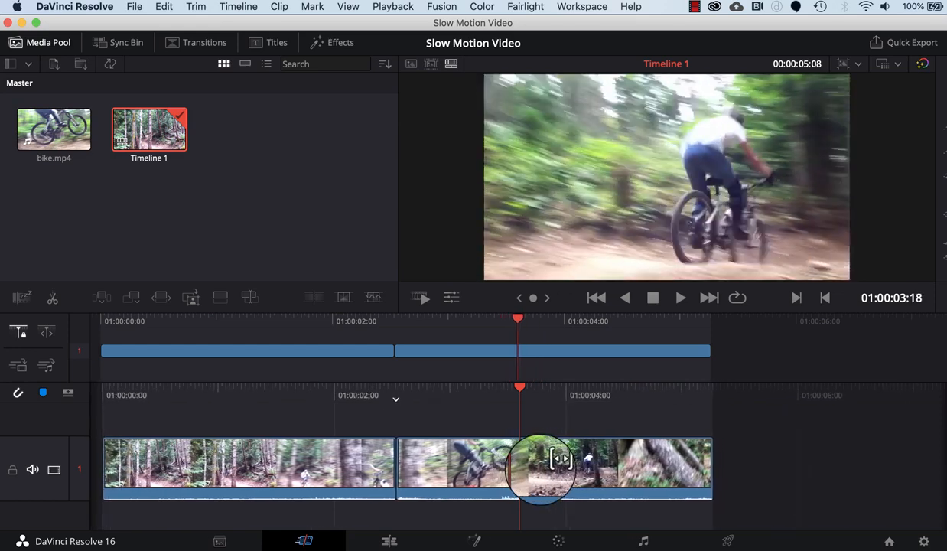
pyautogui.click(52, 297)
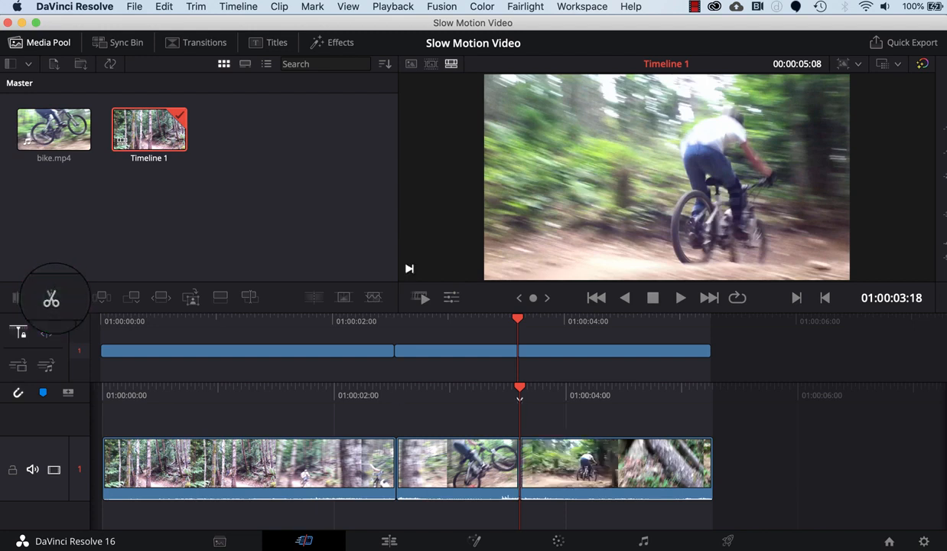
# - Copy the middle jump segment and insert the copy directly after it at 01:00:03:18, pushing the last segment back
pyautogui.click(420, 467)
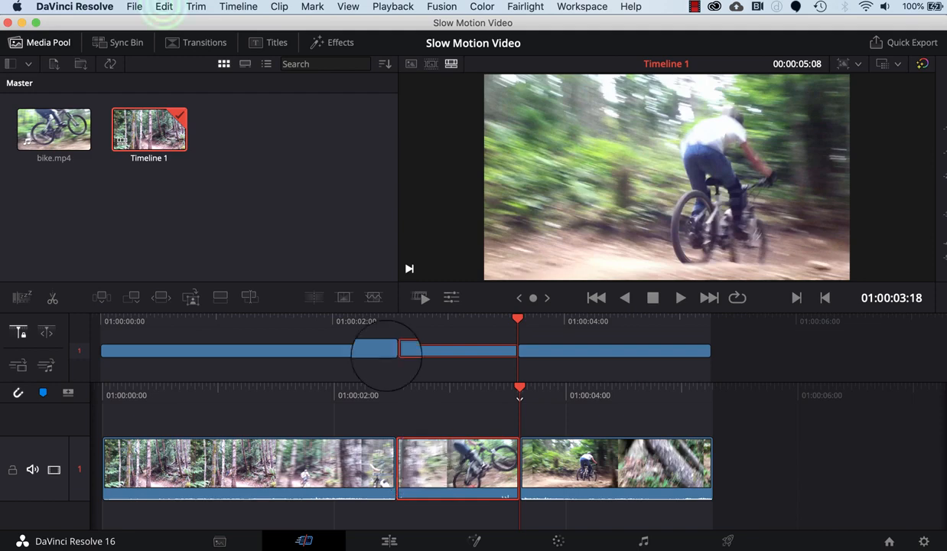
pyautogui.click(164, 7)
pyautogui.click(176, 126)
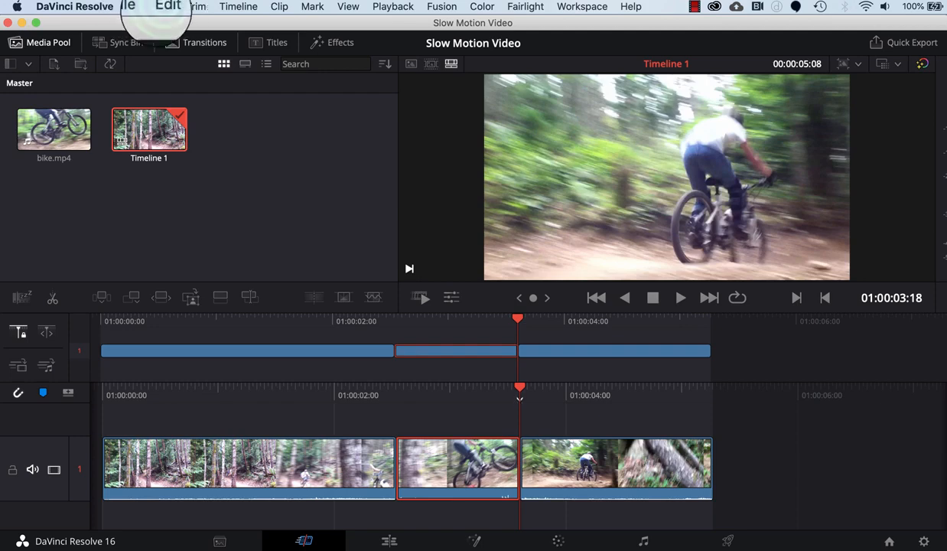
pyautogui.click(164, 7)
pyautogui.click(176, 166)
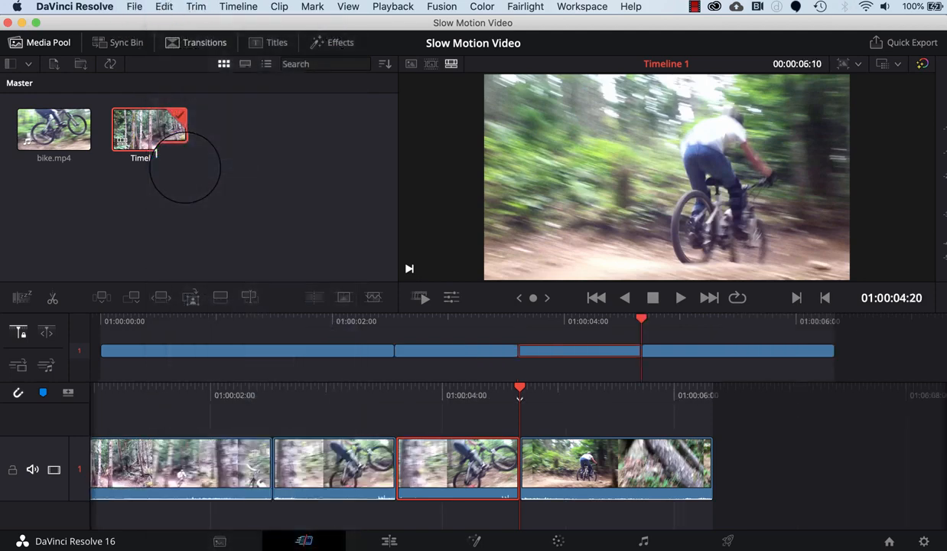
# - Change the clip speed of the duplicated jump segment to 0.25
pyautogui.click(443, 468)
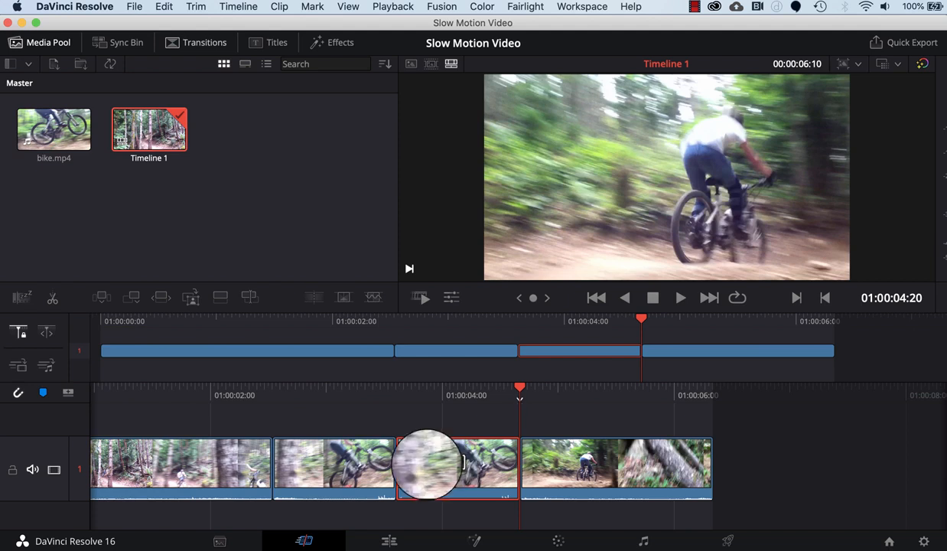
pyautogui.click(426, 463)
pyautogui.rightClick(427, 463)
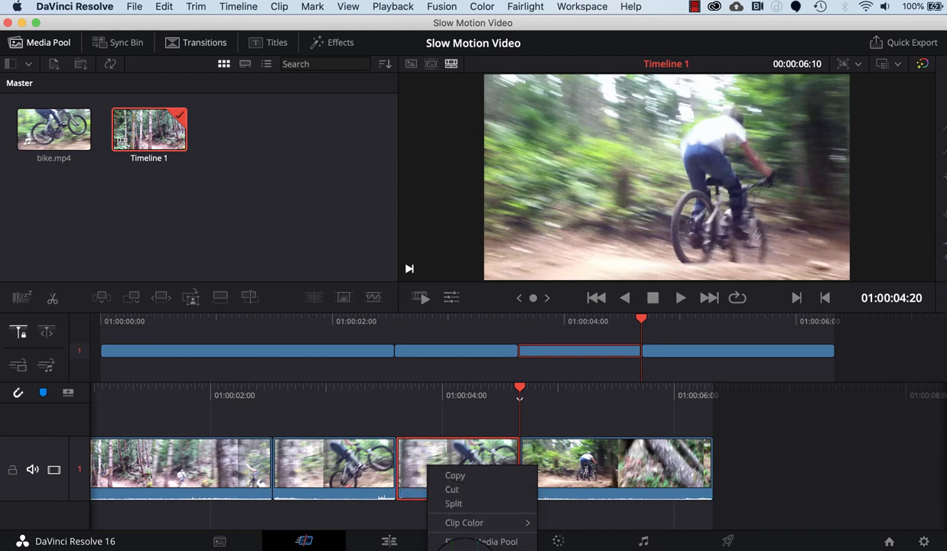
pyautogui.click(462, 546)
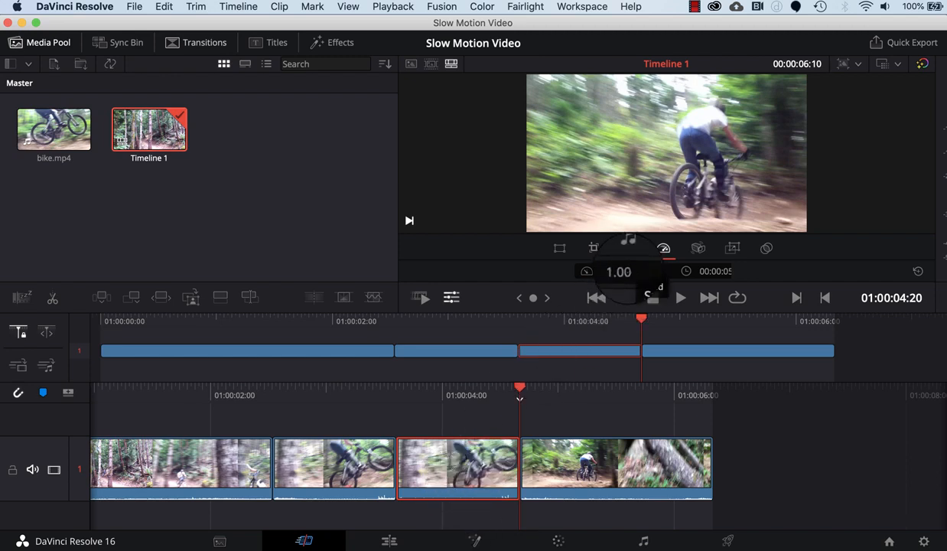
pyautogui.click(623, 271)
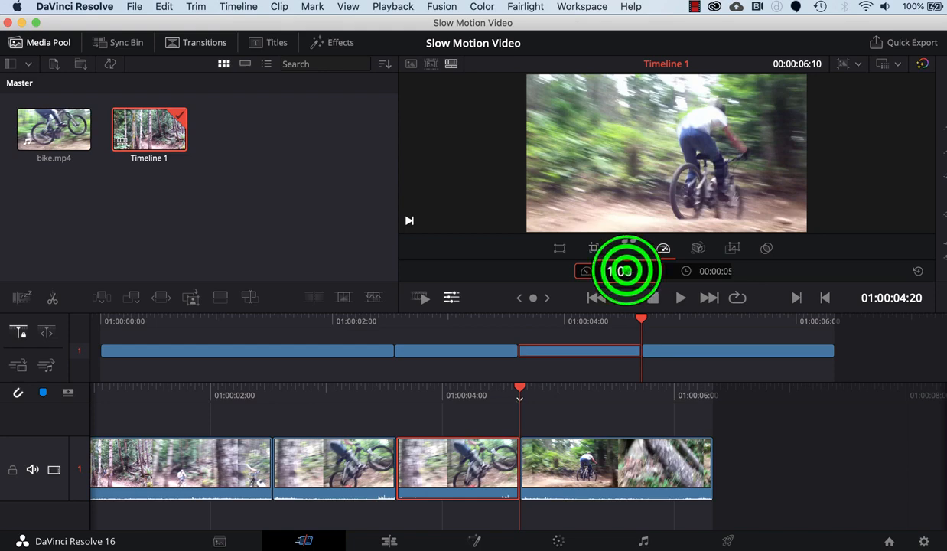
pyautogui.moveTo(626, 270); pyautogui.dragTo(571, 269)
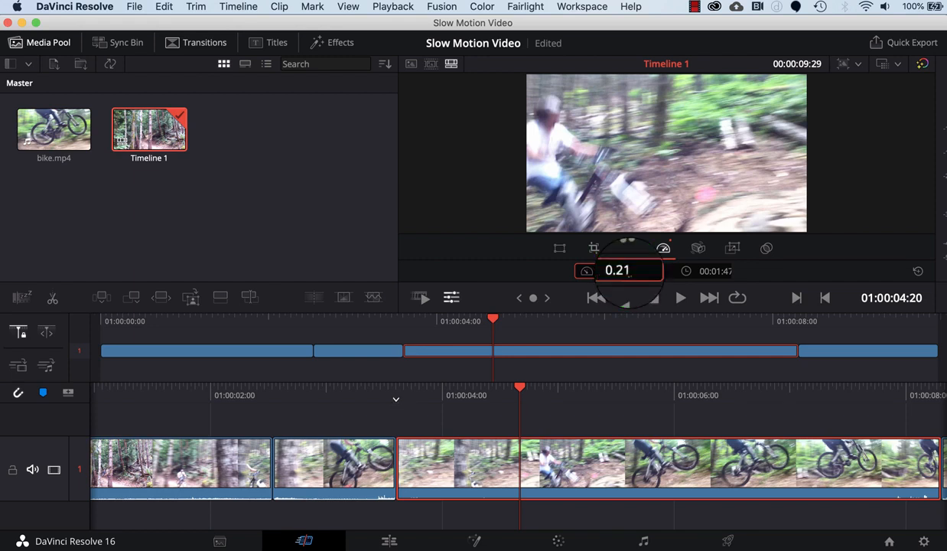
pyautogui.write('.')
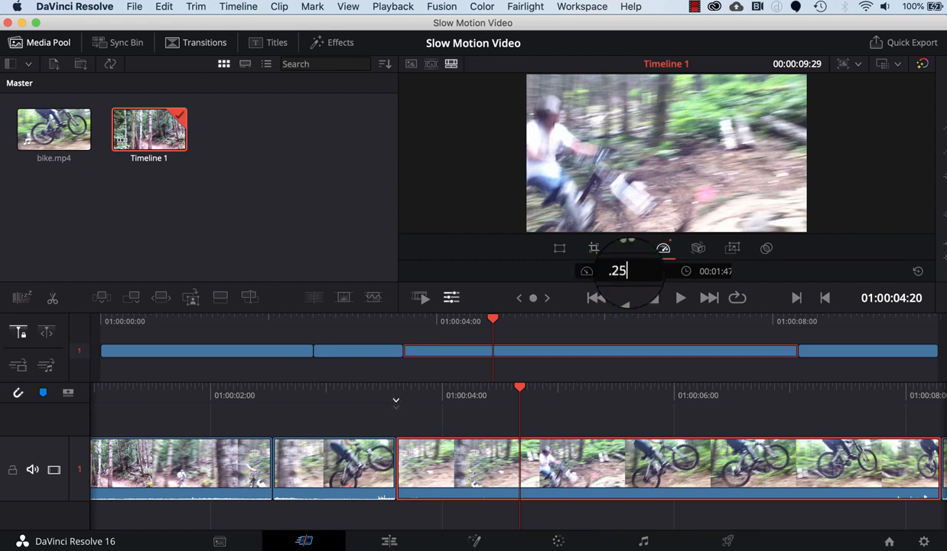
pyautogui.press('Return')
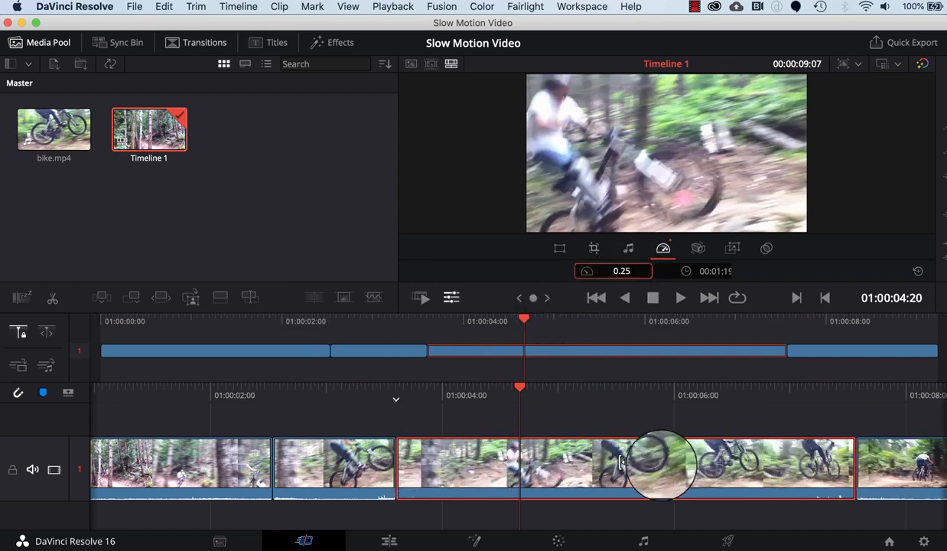
# - Play the timeline from its beginning to check the slow-motion replay of the jump
pyautogui.hscroll(-8, 407, 440)
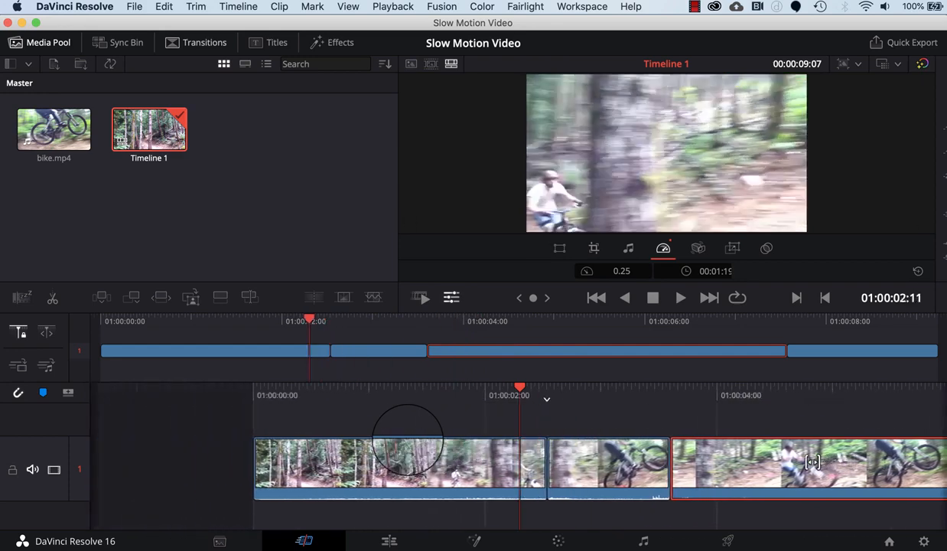
pyautogui.hscroll(-3, 408, 440)
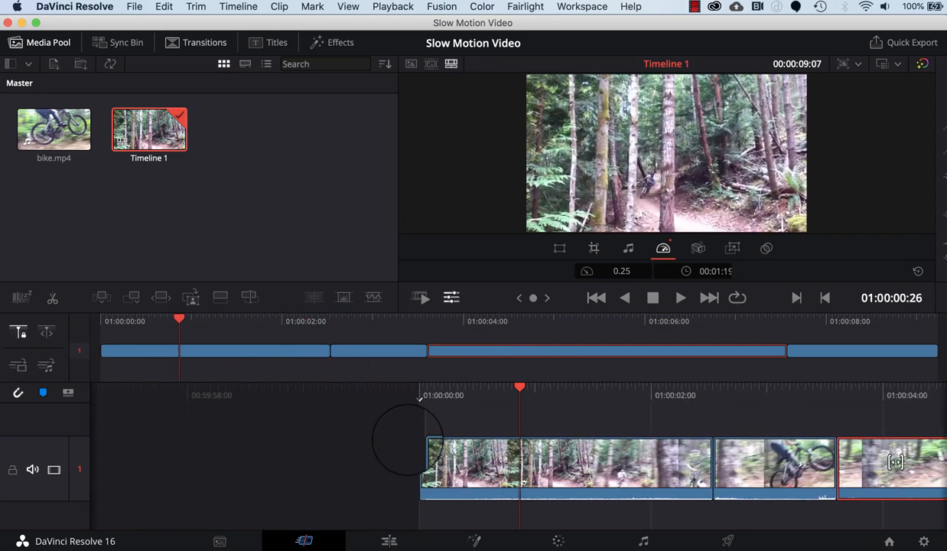
pyautogui.hscroll(-2, 408, 440)
pyautogui.press('space')
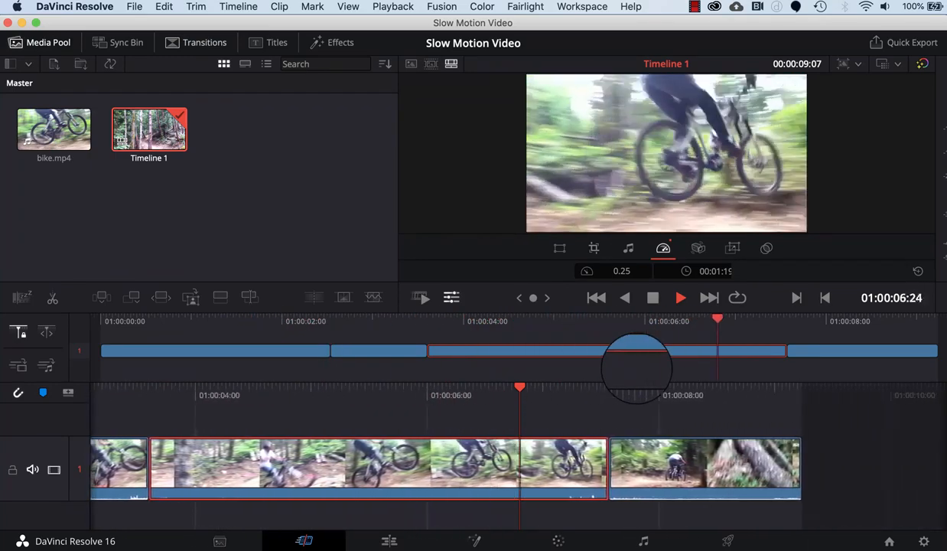
pyautogui.press('space')
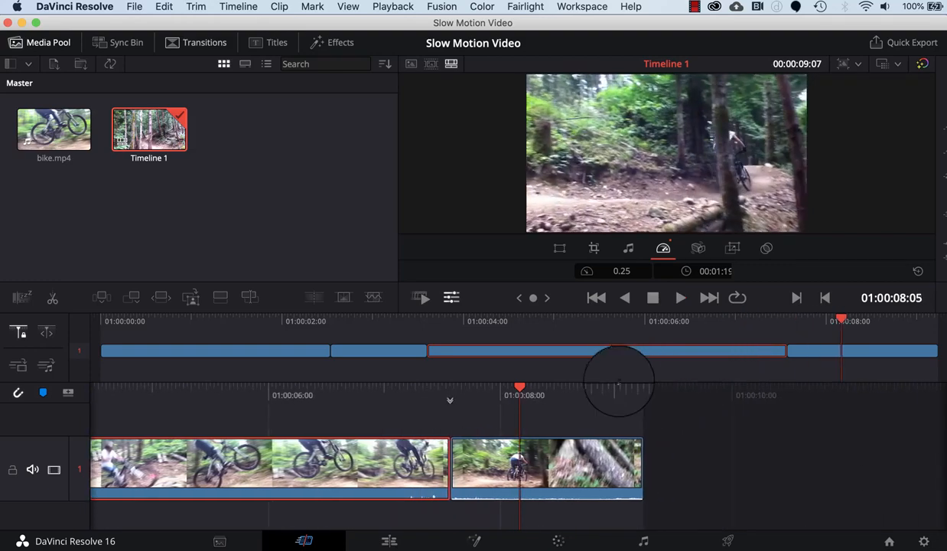
# - Add a Cross Dissolve video transition between the original jump segment and its slow-motion copy
pyautogui.hscroll(-10, 467, 463)
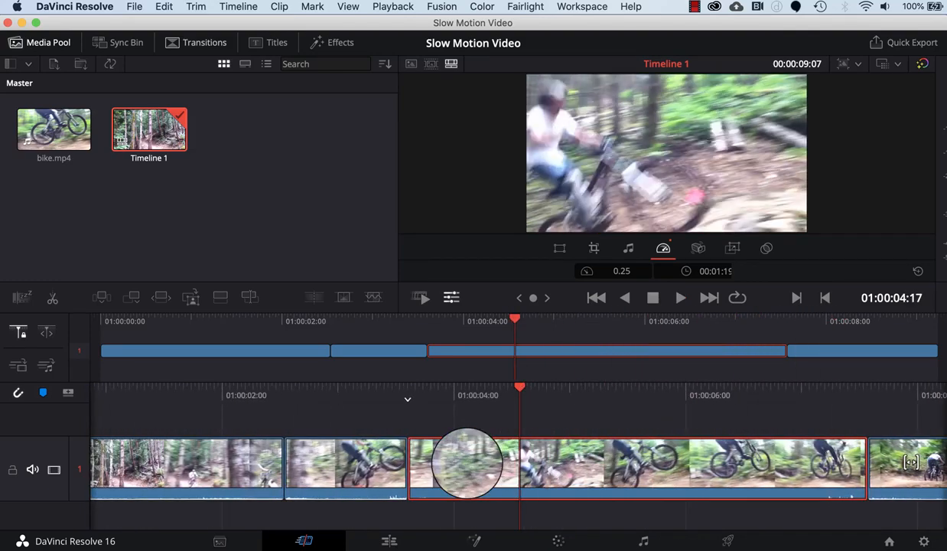
pyautogui.hscroll(-5, 467, 462)
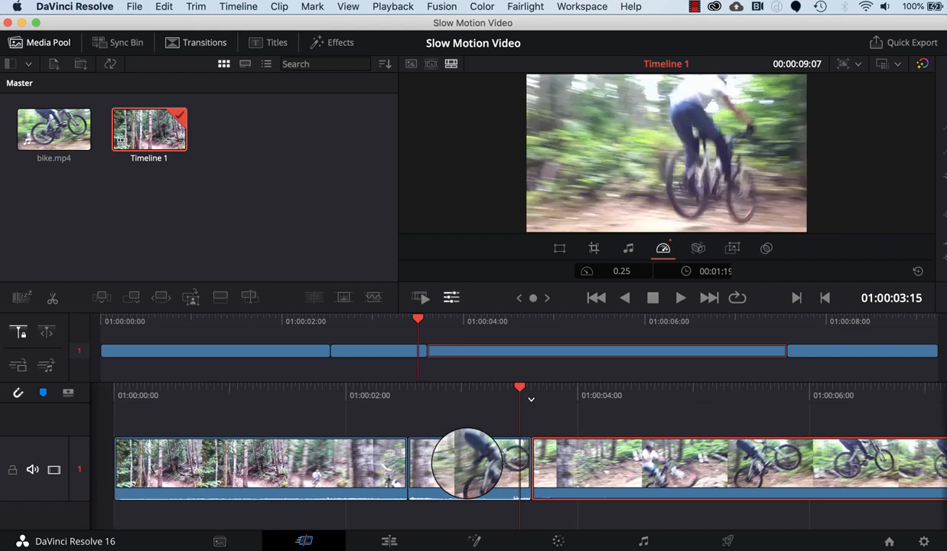
pyautogui.hscroll(2, 468, 463)
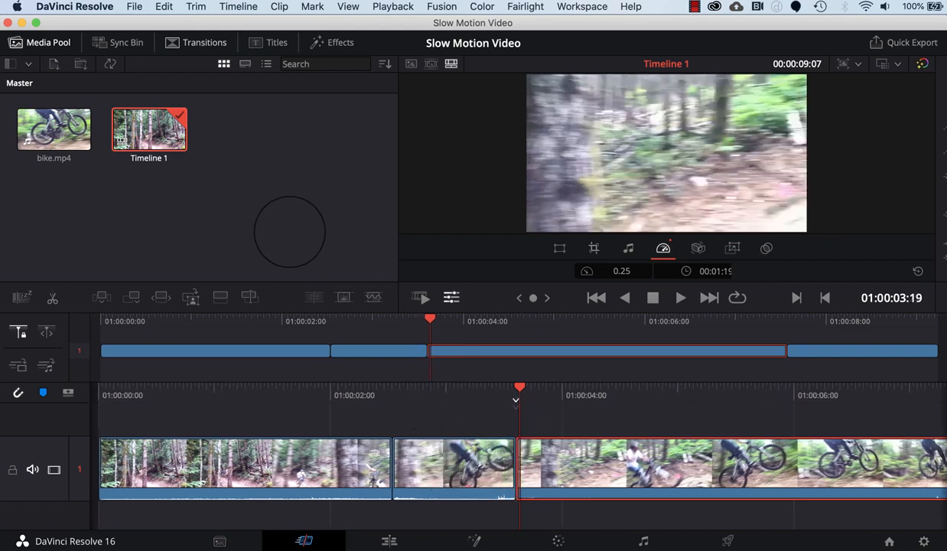
pyautogui.click(196, 42)
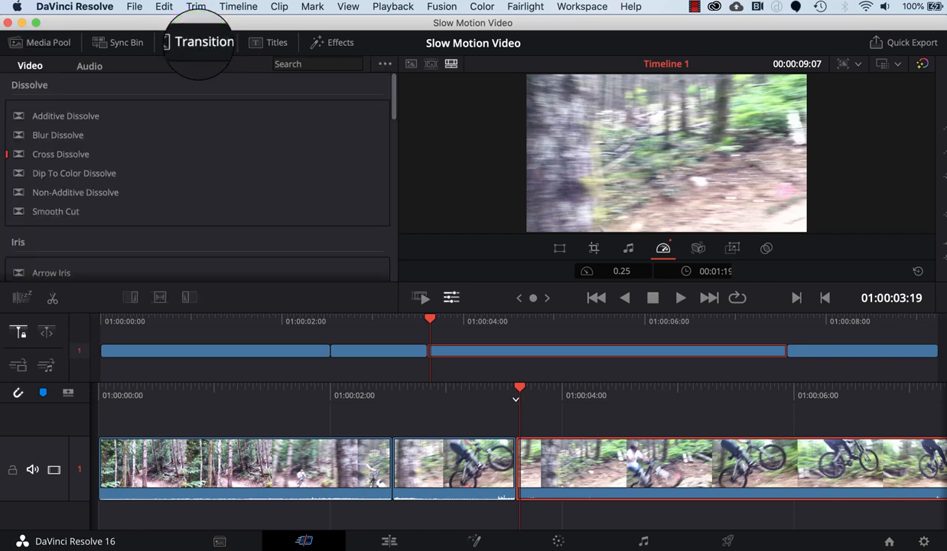
pyautogui.moveTo(64, 153); pyautogui.dragTo(505, 463)
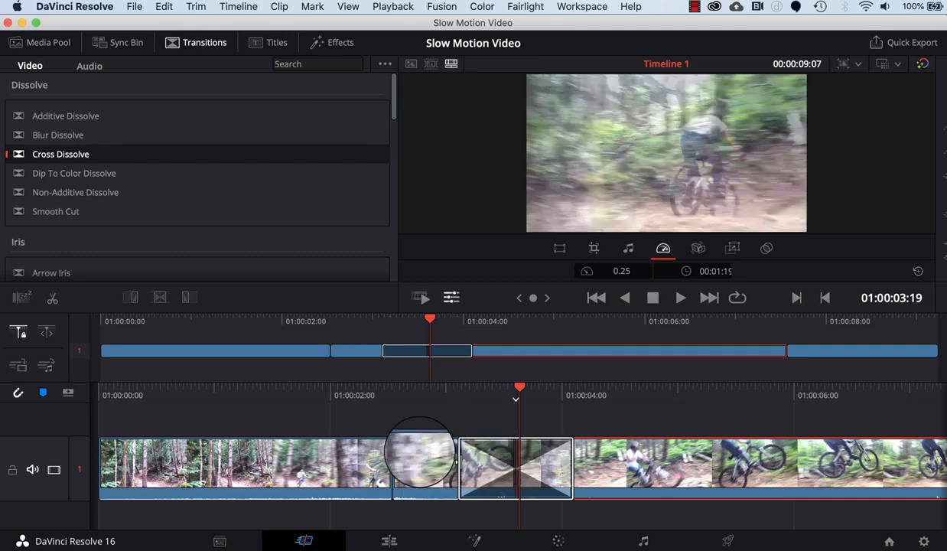
# - Play the timeline from before the jump through the slow-motion replay to check the new cross dissolve
pyautogui.hscroll(-5, 421, 461)
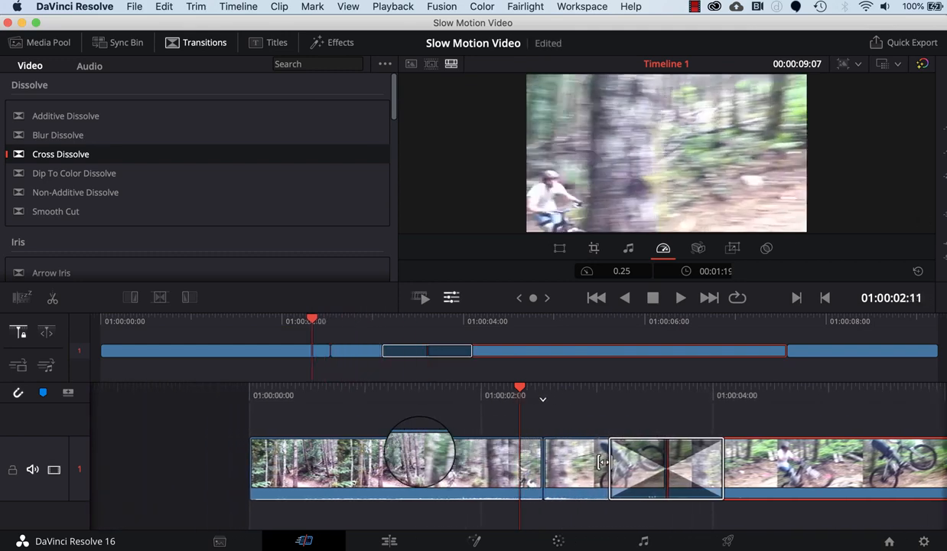
pyautogui.hscroll(-2, 602, 461)
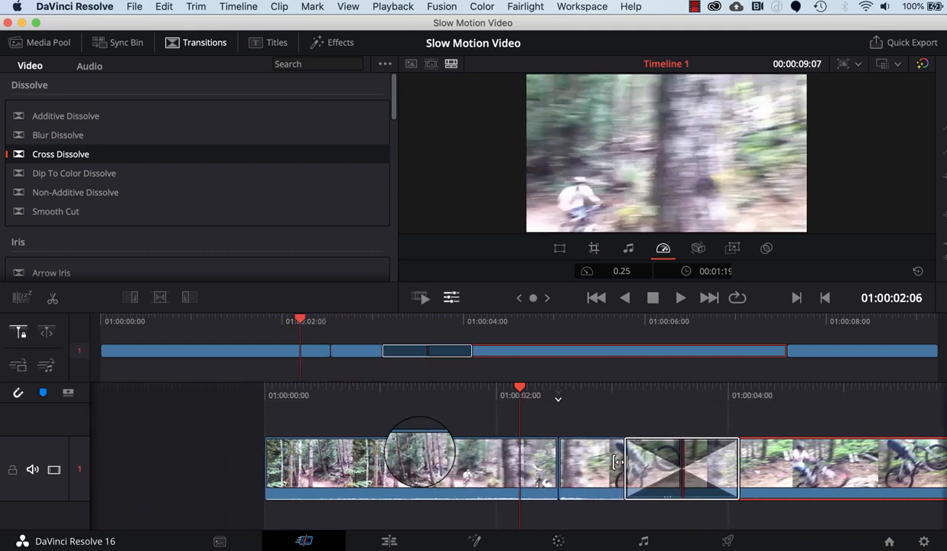
pyautogui.hscroll(-3, 618, 461)
pyautogui.press('space')
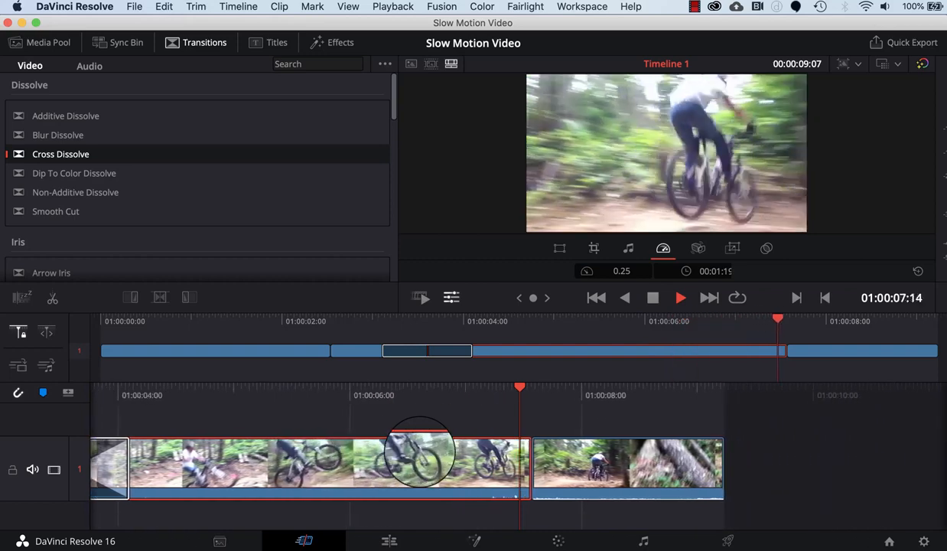
pyautogui.press('space')
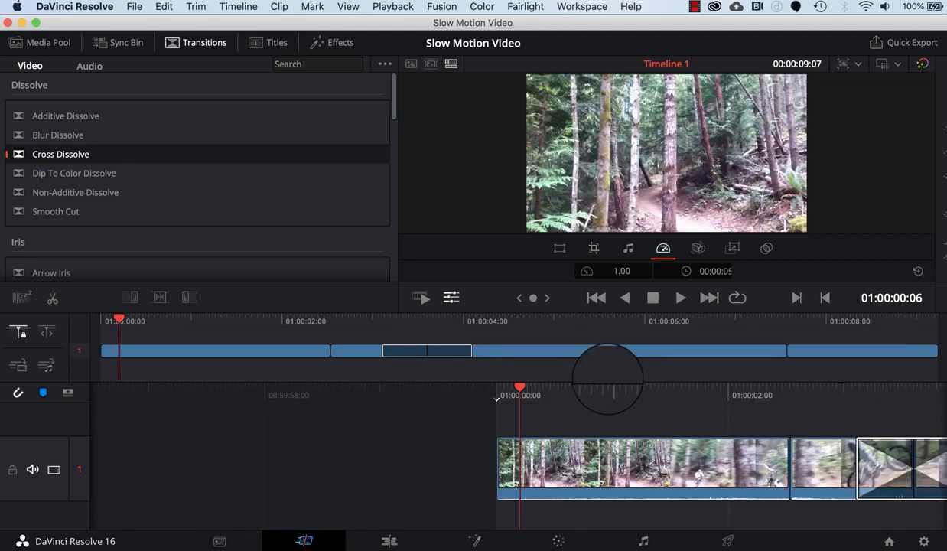
pyautogui.press('space')
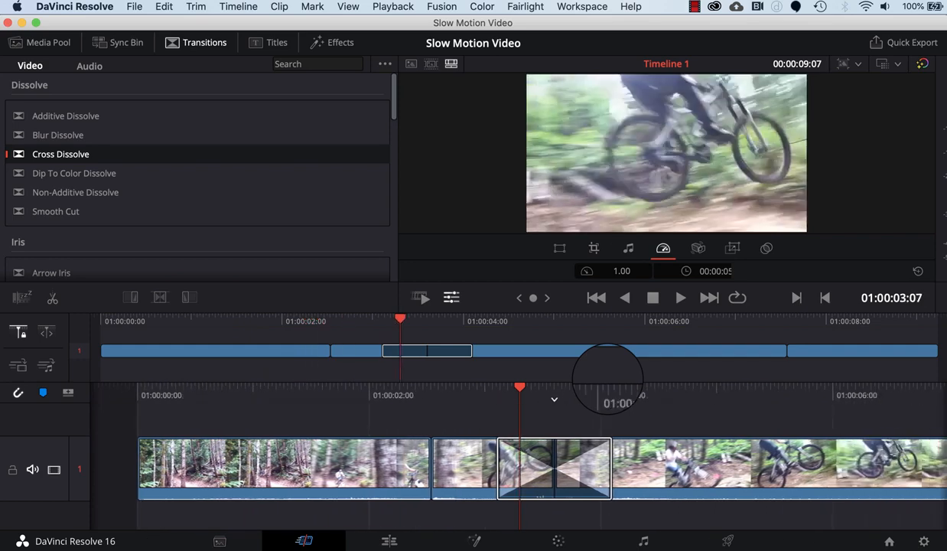
pyautogui.press('space')
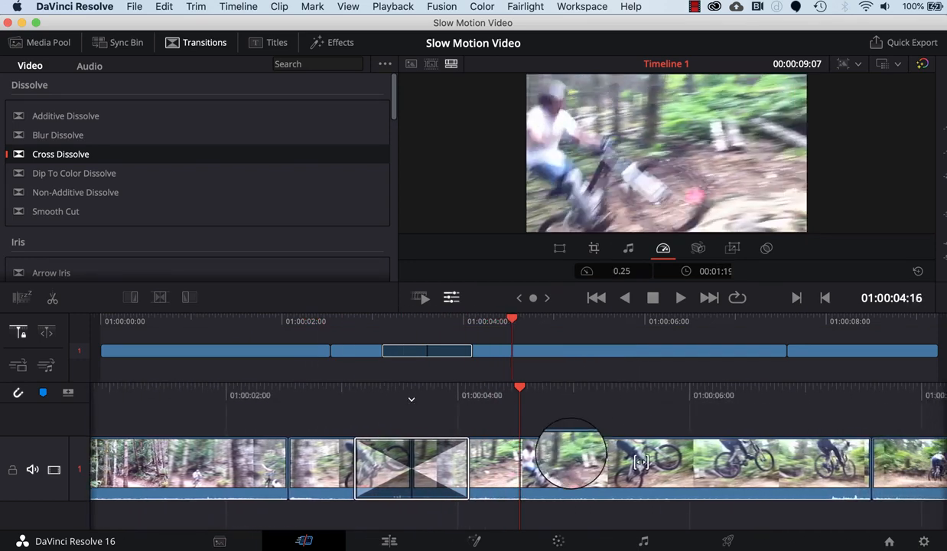
# - Transform the slow-motion segment to a linked zoom of 1.3 and reposition the frame to about X -261.5, Y -150.1
pyautogui.click(571, 452)
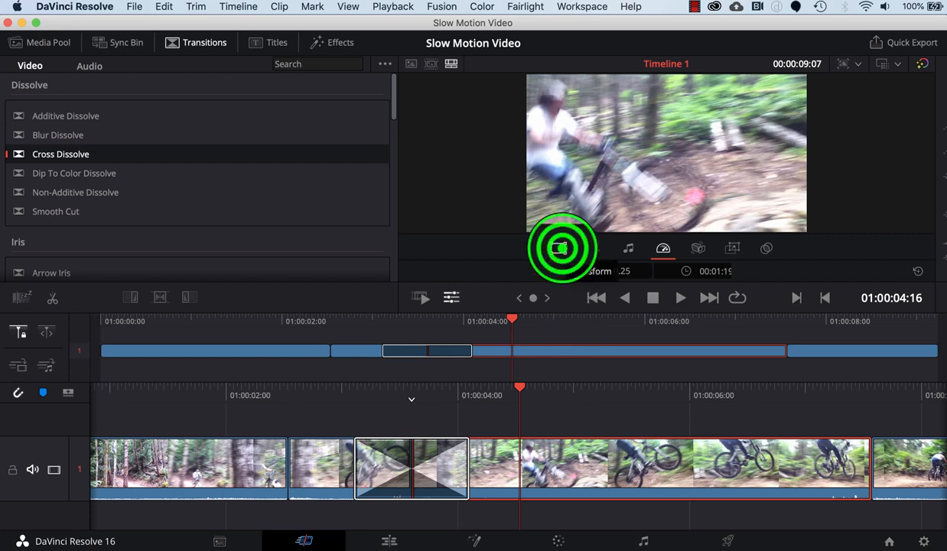
pyautogui.click(559, 247)
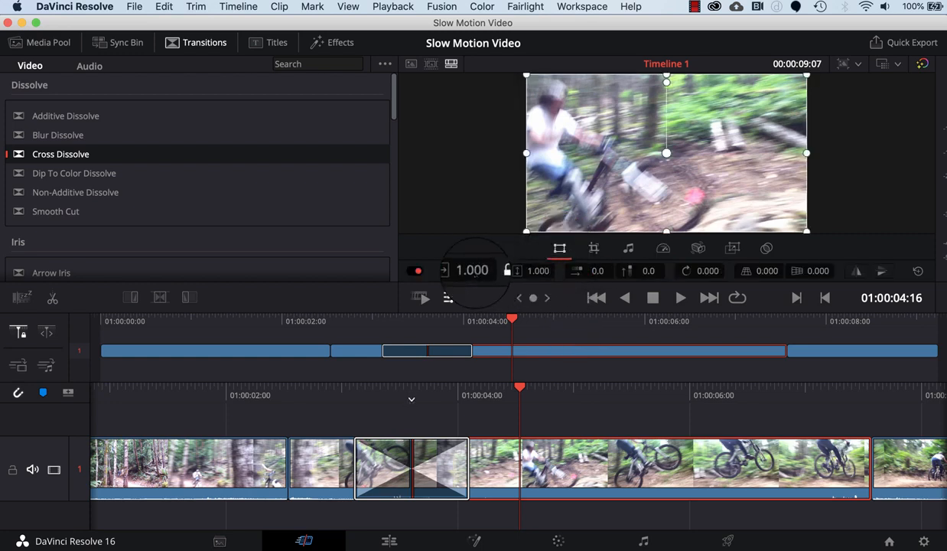
pyautogui.click(473, 270)
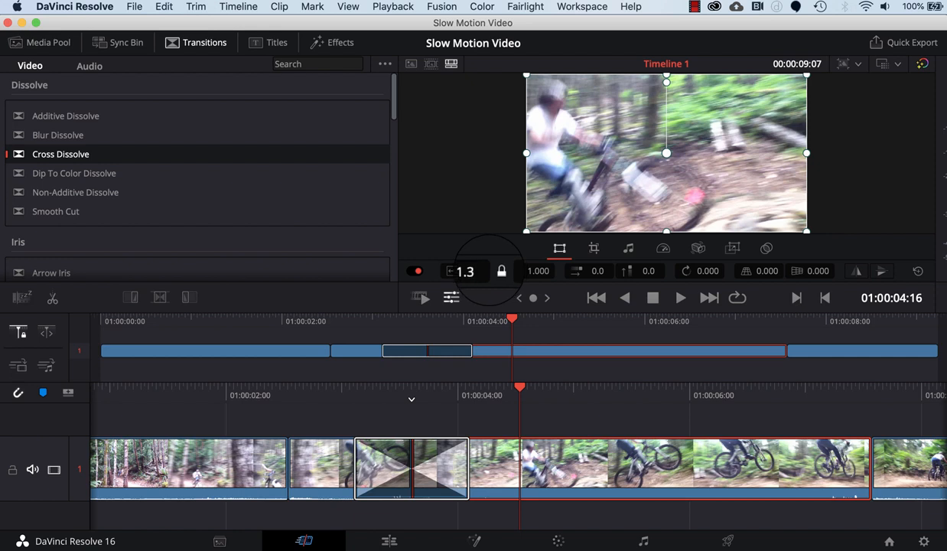
pyautogui.press('Return')
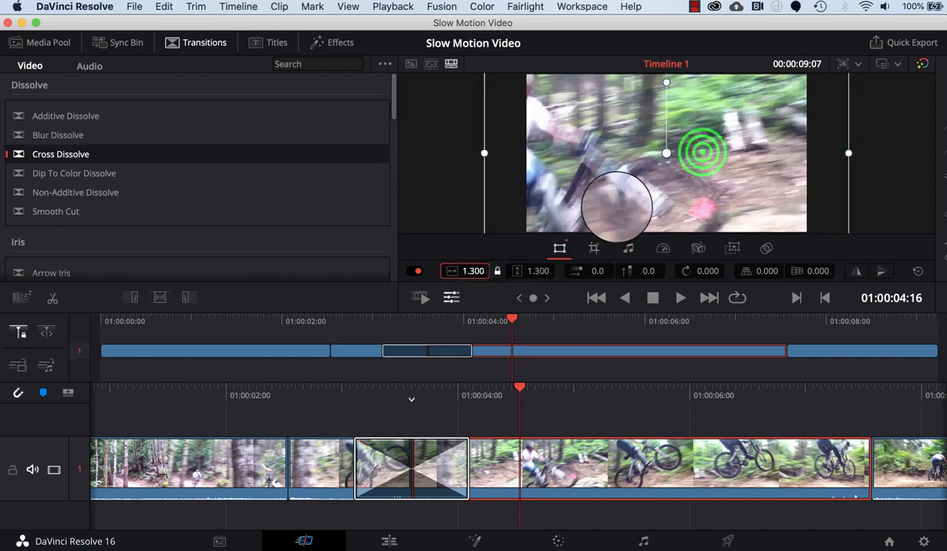
pyautogui.moveTo(702, 152); pyautogui.dragTo(662, 174)
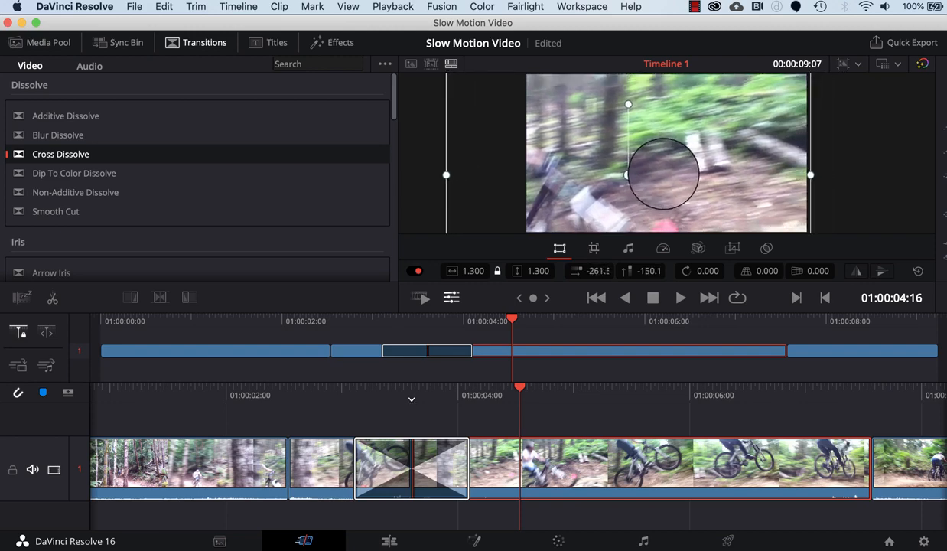
# - Play the timeline from just before the jump to review the zoomed slow-motion replay
pyautogui.hscroll(-6, 471, 412)
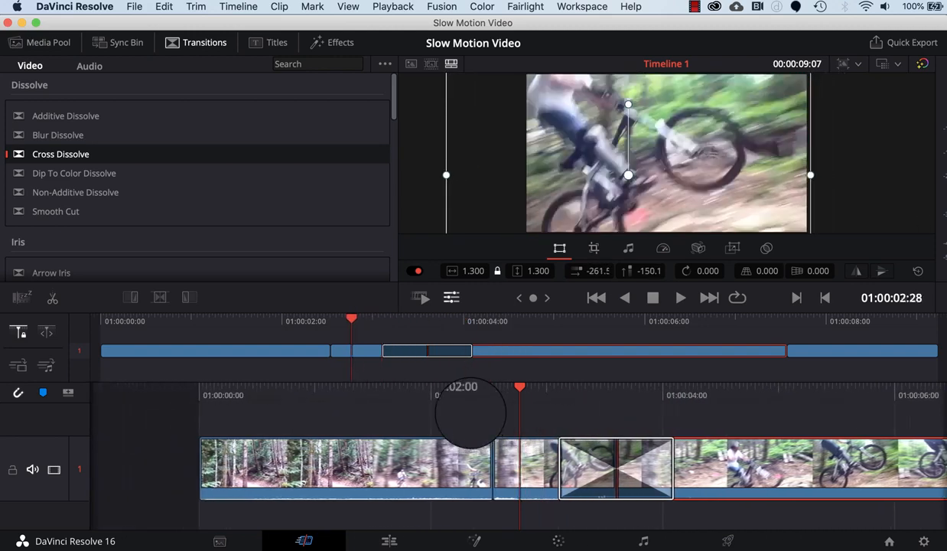
pyautogui.press('space')
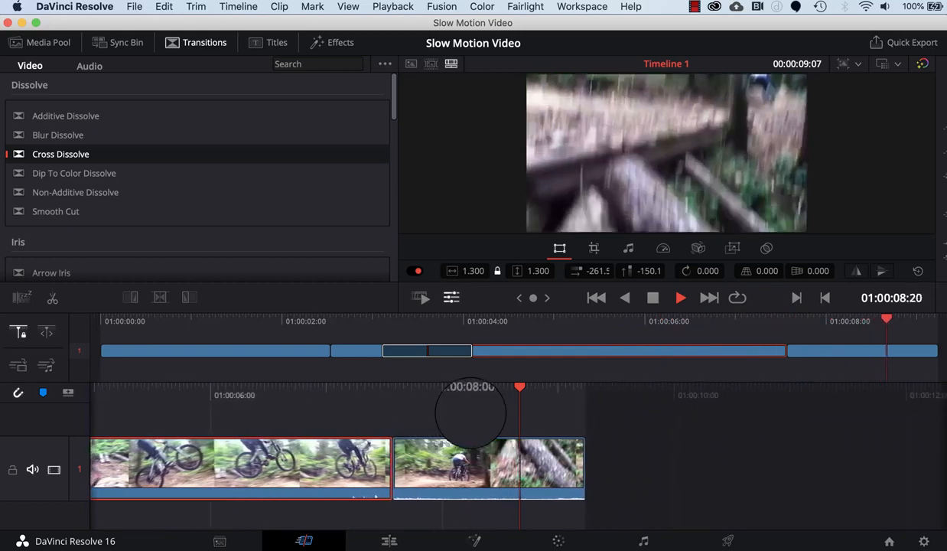
pyautogui.press('space')
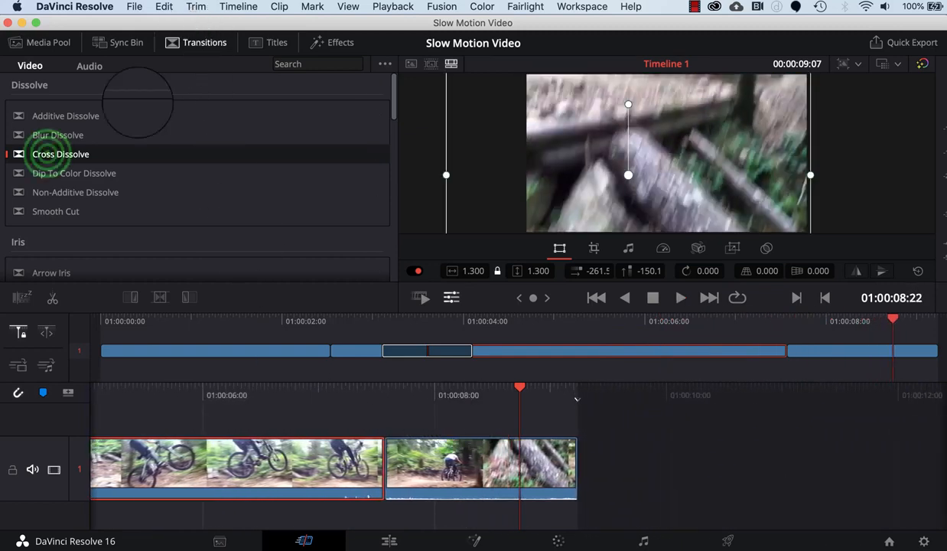
# - Add a Cross Dissolve between the slow-motion segment and the last segment, and play the replay to check it
pyautogui.click(53, 153)
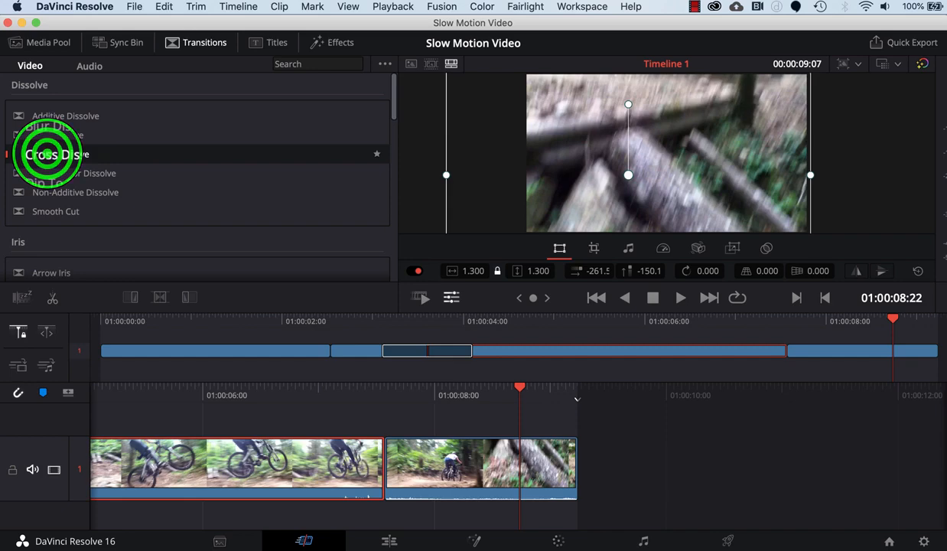
pyautogui.moveTo(54, 154); pyautogui.dragTo(382, 463)
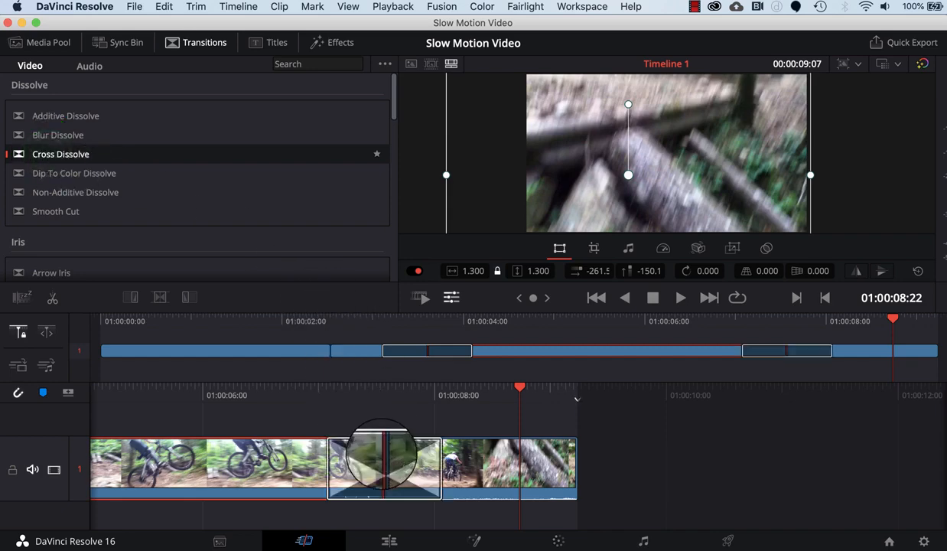
pyautogui.hscroll(-8, 382, 453)
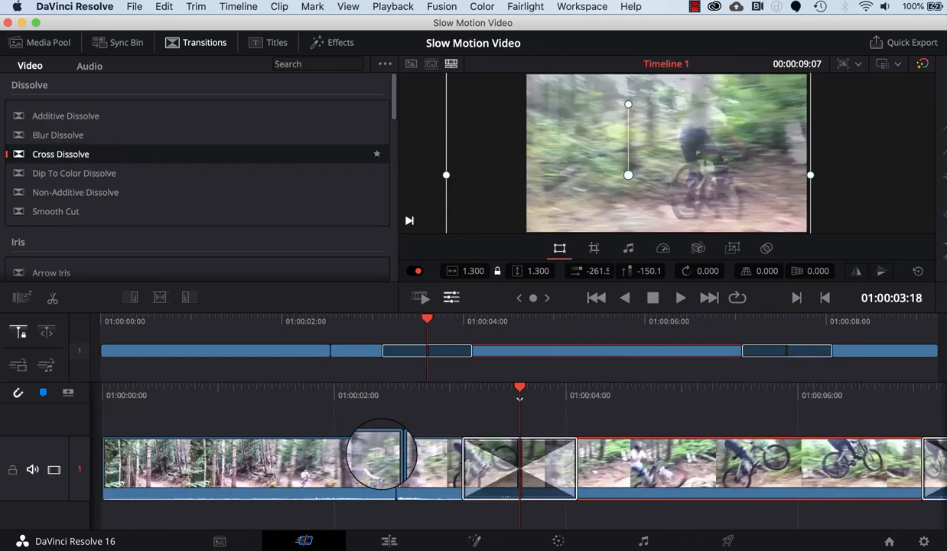
pyautogui.press('space')
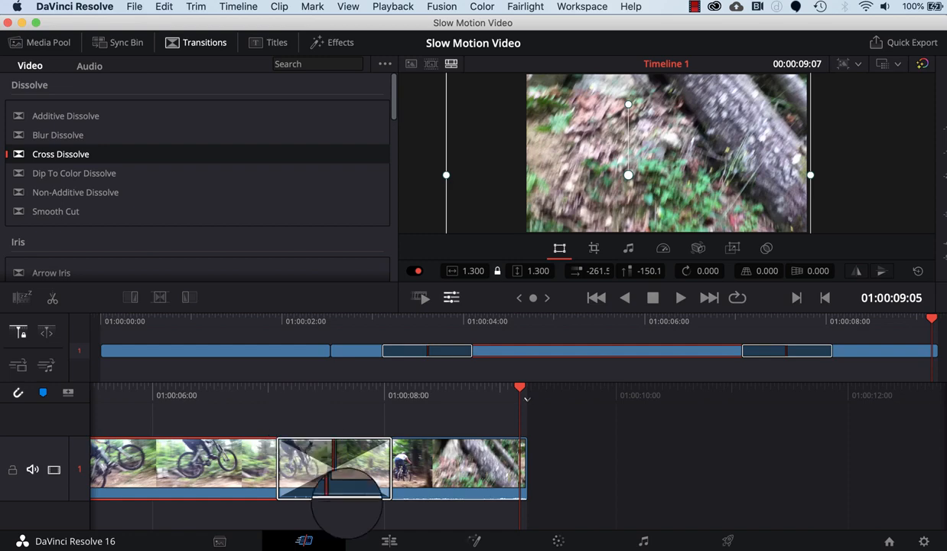
# - On the Edit page, search the Sound Library for "lawn mower" and place Lawn Mower INT Persp on Audio 2, starting at 01:00:03:18
pyautogui.click(389, 539)
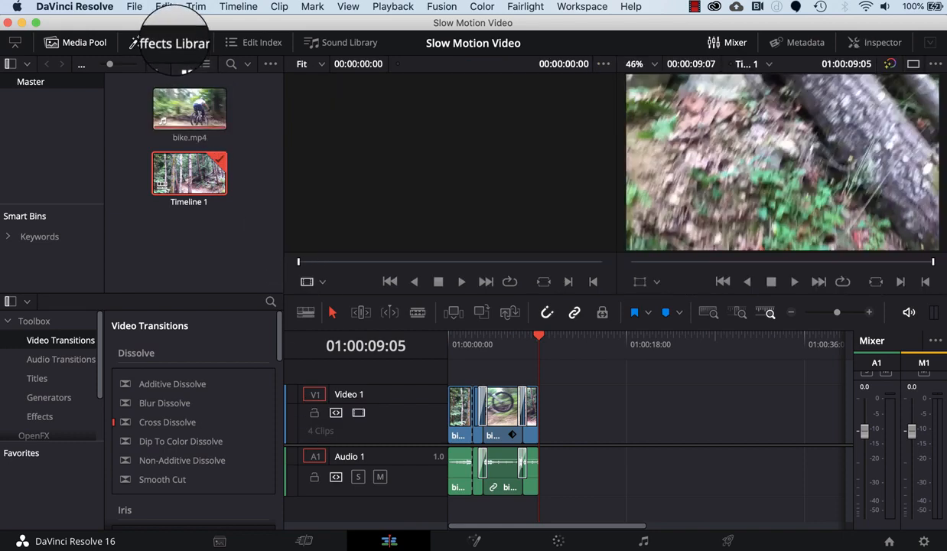
pyautogui.click(328, 43)
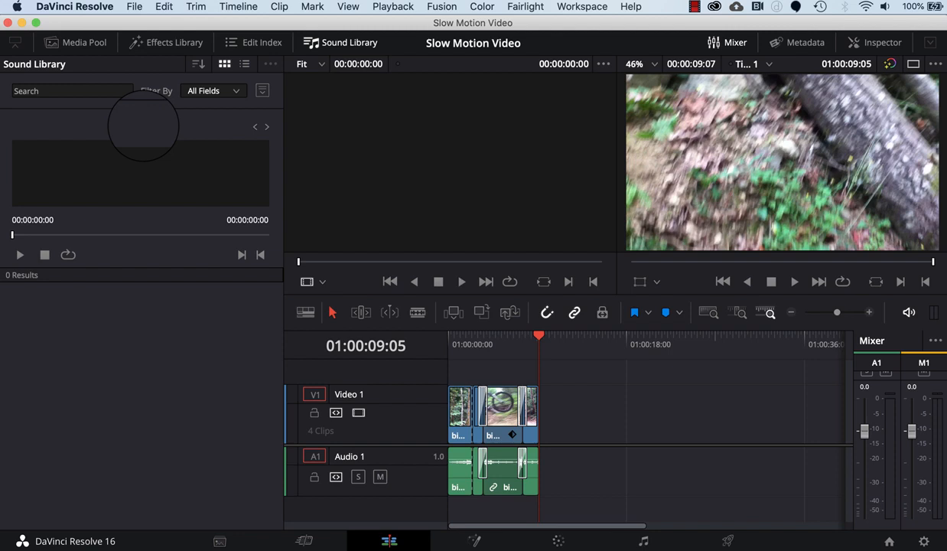
pyautogui.click(88, 92)
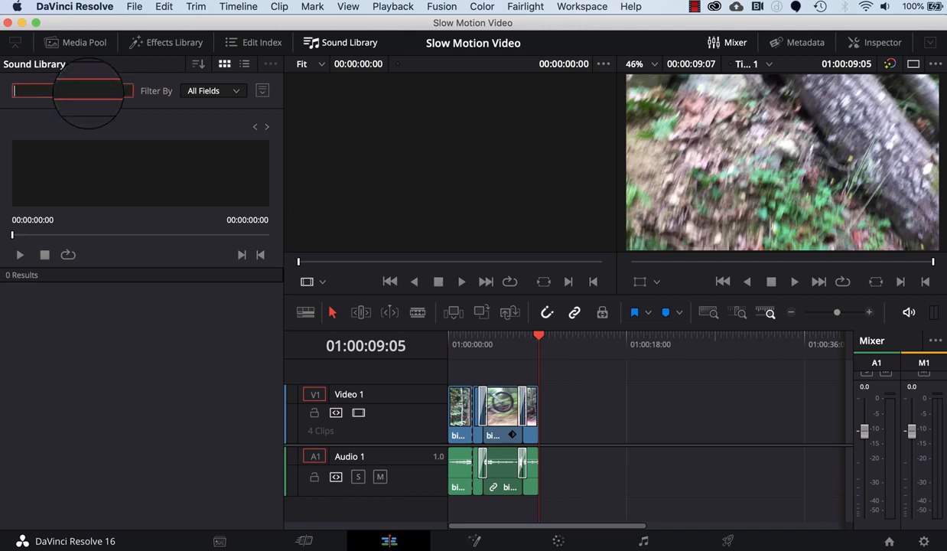
pyautogui.write('lawn')
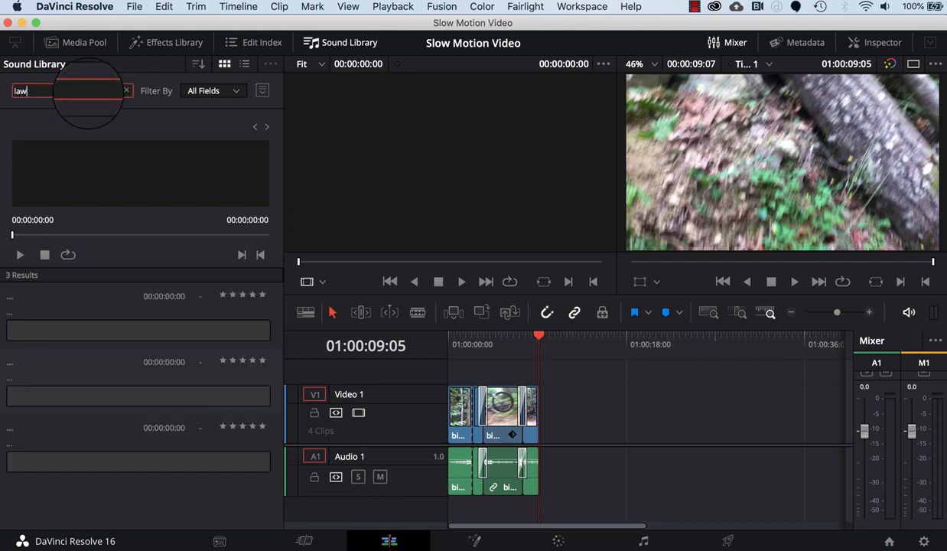
pyautogui.write(' mower')
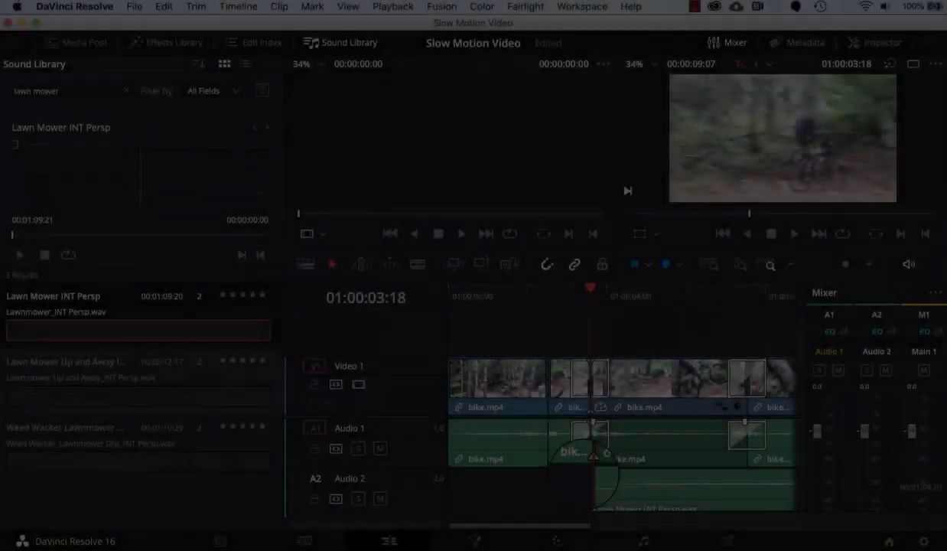
pyautogui.moveTo(599, 467)
pyautogui.mouseDown()
pyautogui.moveTo(511, 485)
pyautogui.moveTo(590, 482)
pyautogui.mouseUp()
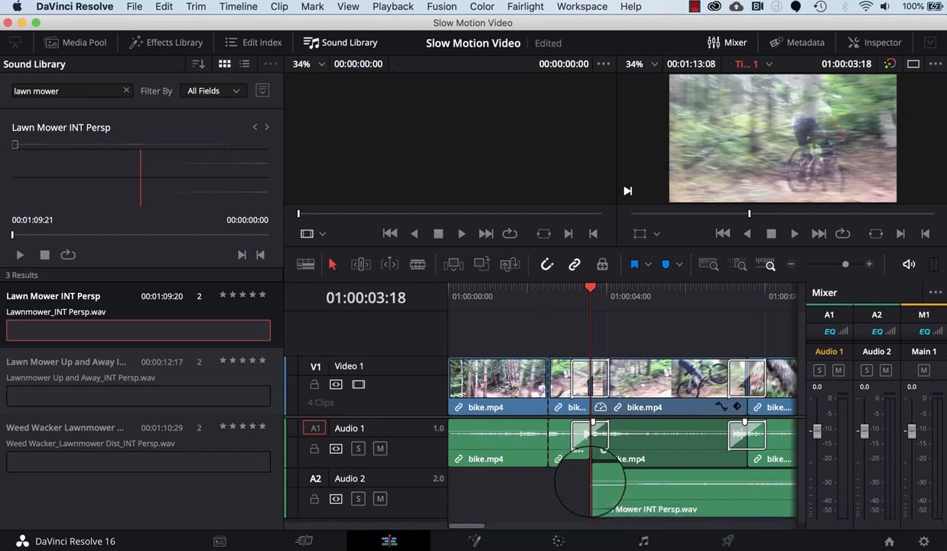
# - Trim the end of the Lawn Mower INT Persp audio clip to match the end of the bike video
pyautogui.hscroll(5, 591, 481)
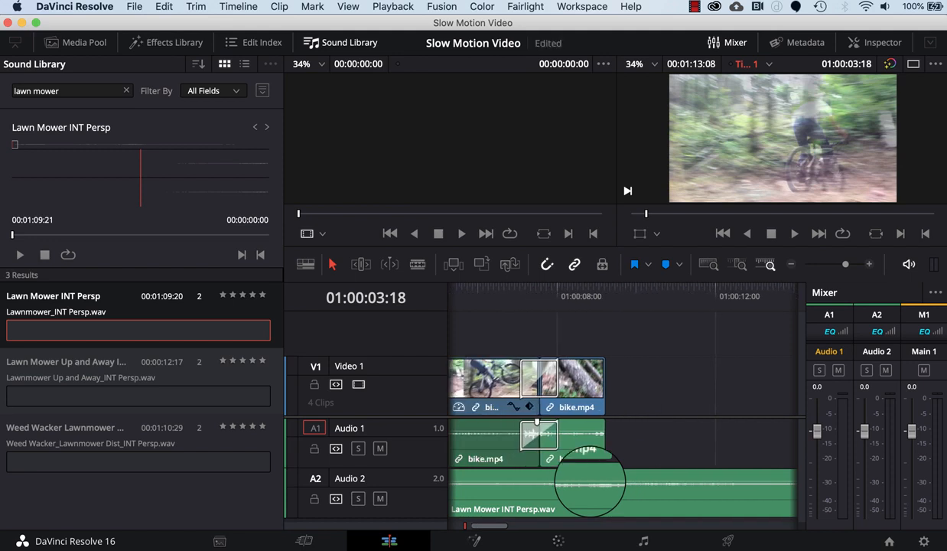
pyautogui.click(792, 264)
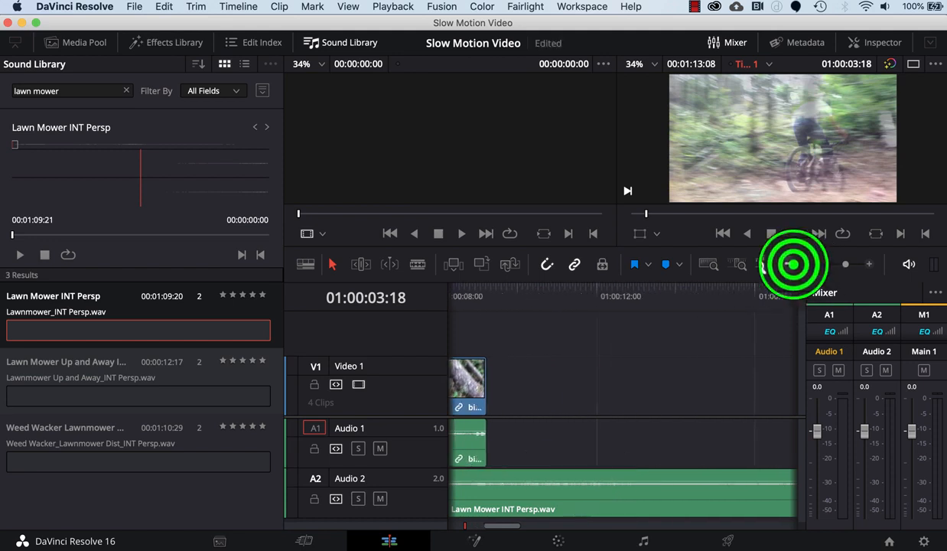
pyautogui.click(793, 264)
pyautogui.click(792, 264)
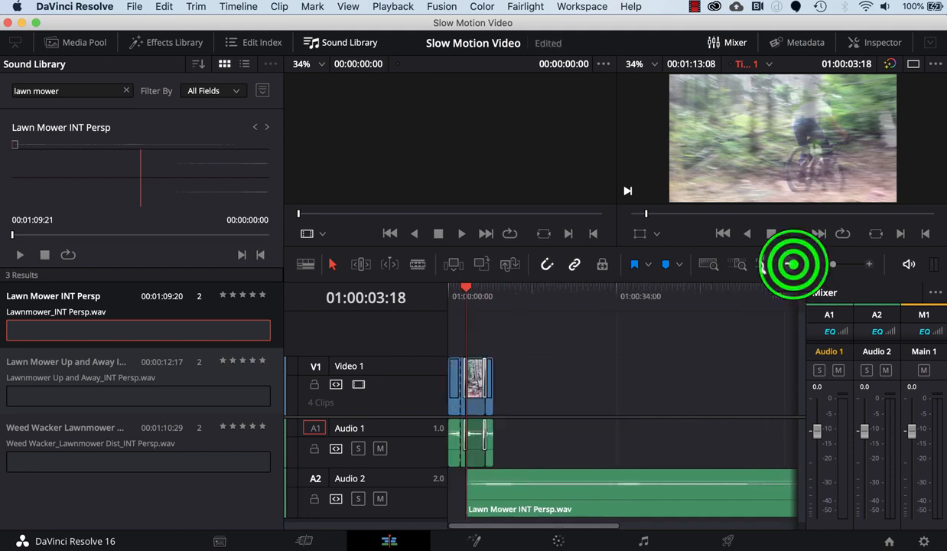
pyautogui.click(792, 264)
pyautogui.click(626, 494)
pyautogui.moveTo(625, 493); pyautogui.dragTo(469, 493)
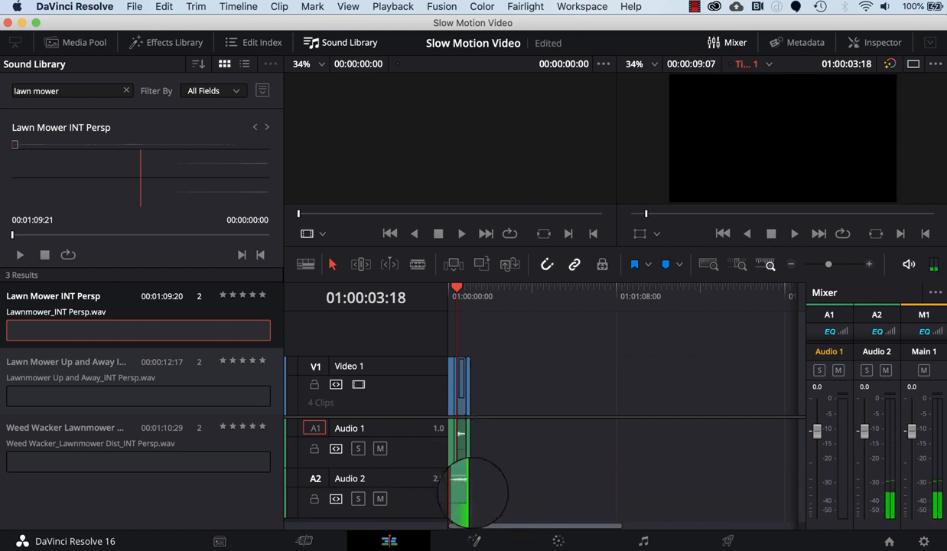
pyautogui.click(869, 263)
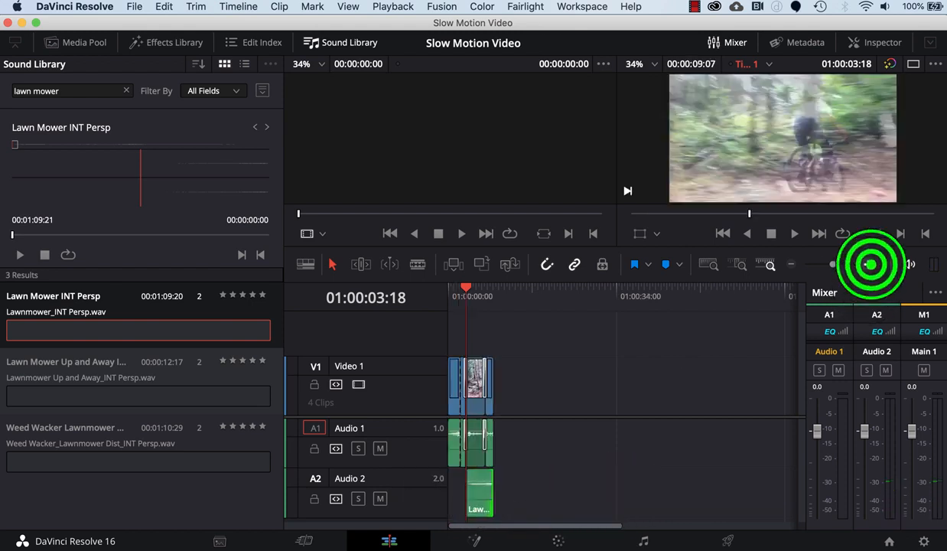
pyautogui.click(869, 264)
pyautogui.click(870, 264)
pyautogui.click(869, 264)
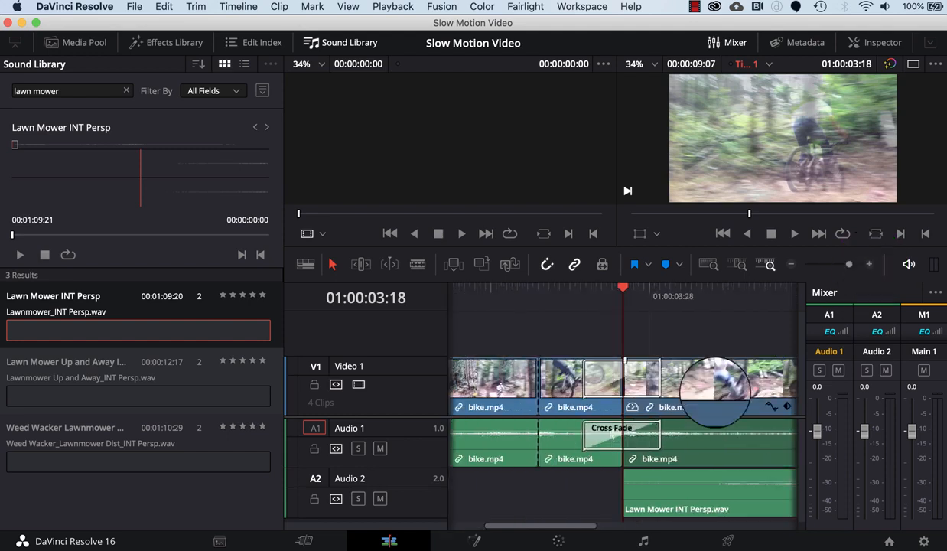
# - Trim the end of the Lawn Mower INT Persp clip on Audio 2 back to the end of the slow-motion segment
pyautogui.hscroll(5, 717, 391)
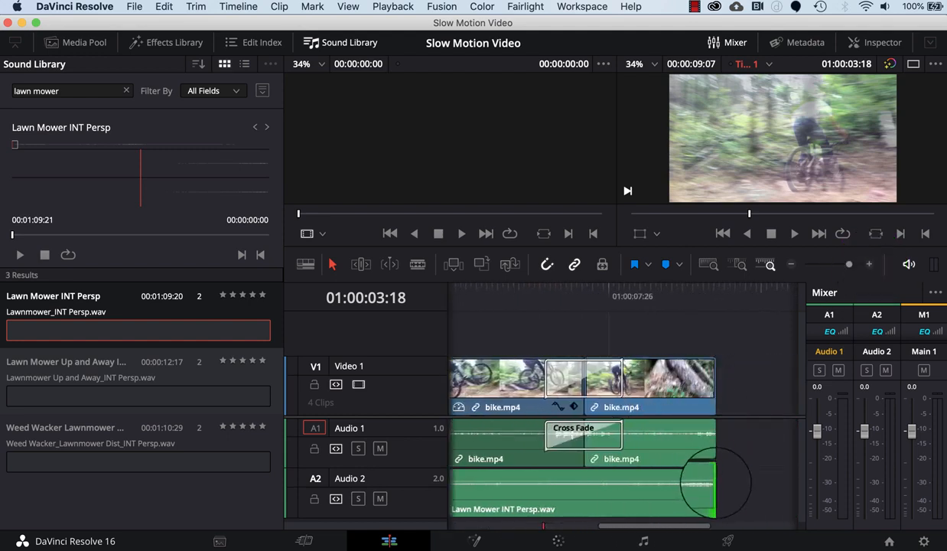
pyautogui.moveTo(713, 482); pyautogui.dragTo(583, 482)
pyautogui.hscroll(-5, 676, 490)
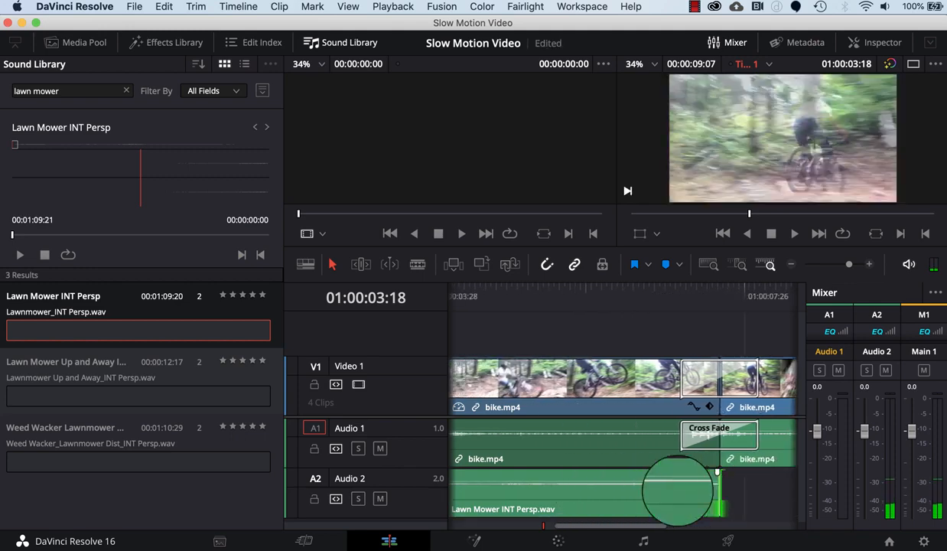
pyautogui.hscroll(5, 676, 491)
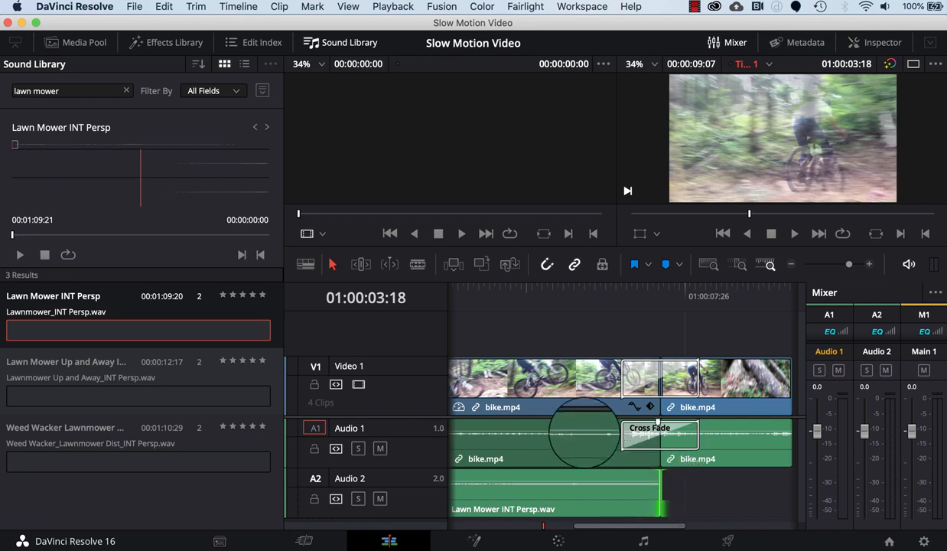
# - Lower the volume of the slow-motion segment's original bike.mp4 audio on Audio 1 until its waveform is flat
pyautogui.hscroll(-2, 571, 441)
pyautogui.hscroll(-4, 571, 442)
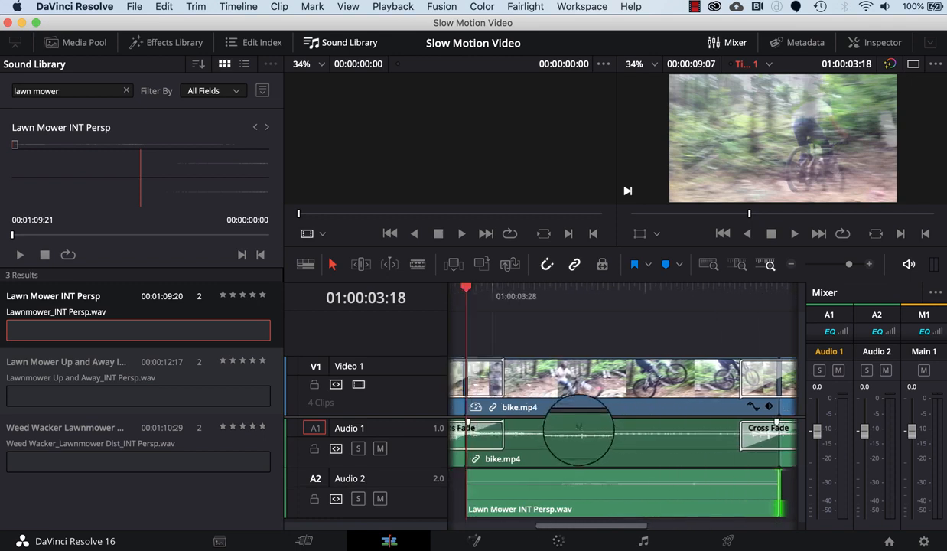
pyautogui.click(579, 430)
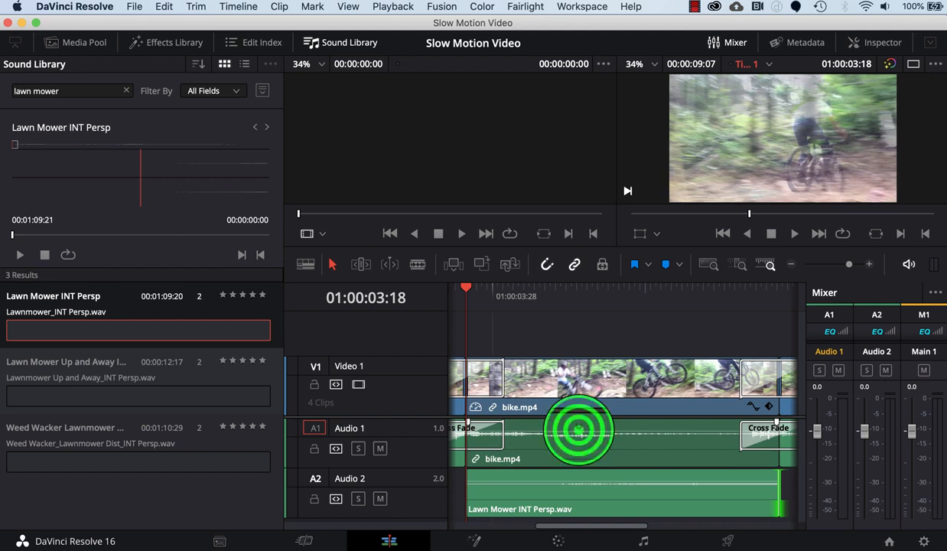
pyautogui.moveTo(579, 431); pyautogui.dragTo(580, 452)
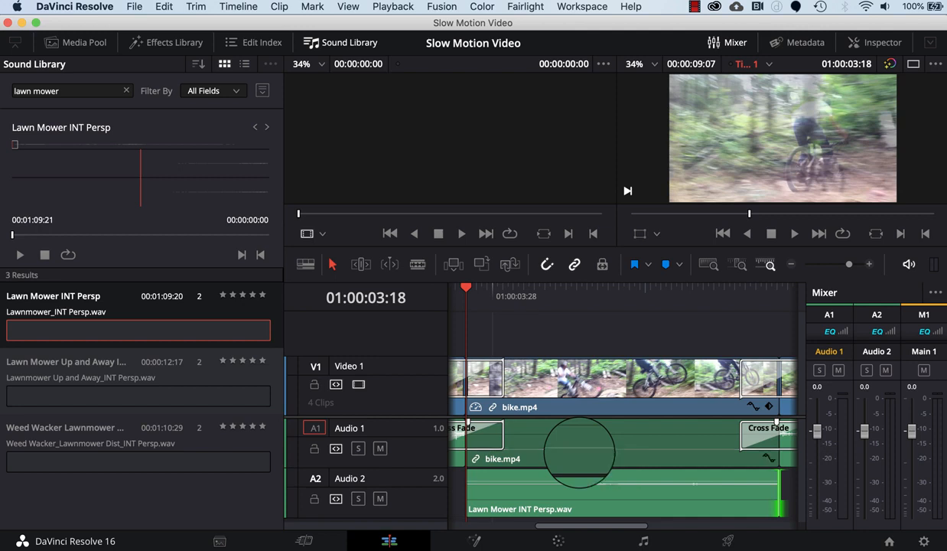
# - Play the timeline from before the jump through the replay to check the sound mix
pyautogui.hscroll(-10, 579, 451)
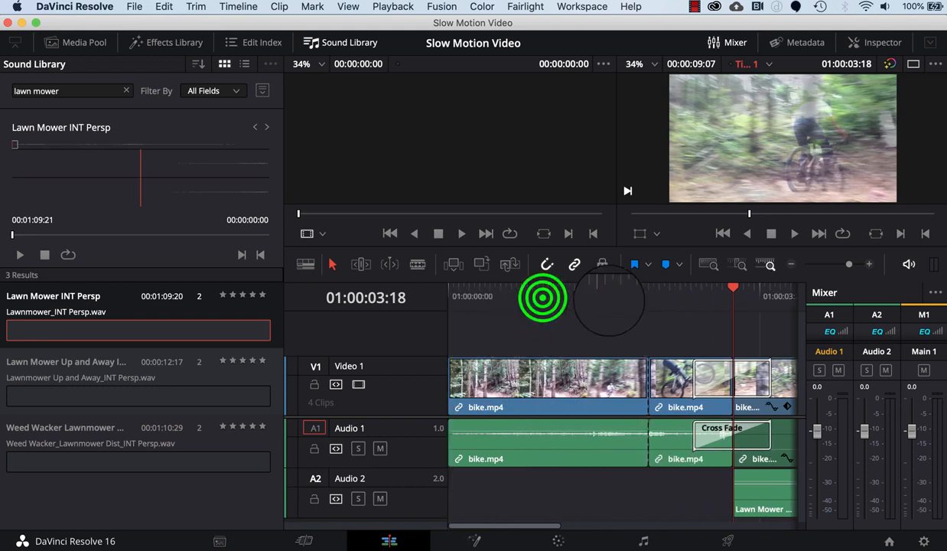
pyautogui.click(543, 296)
pyautogui.press('space')
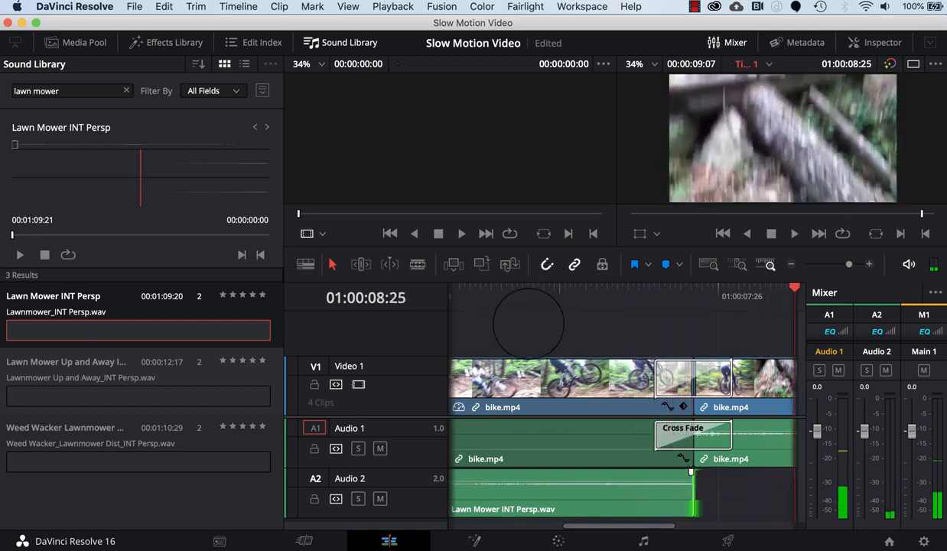
# - Raise the volume of the Lawn Mower INT Persp clip slightly and play the replay from 01:00:02:24 to check the level
pyautogui.click(555, 473)
pyautogui.moveTo(583, 482); pyautogui.dragTo(585, 476)
pyautogui.hscroll(-3, 585, 476)
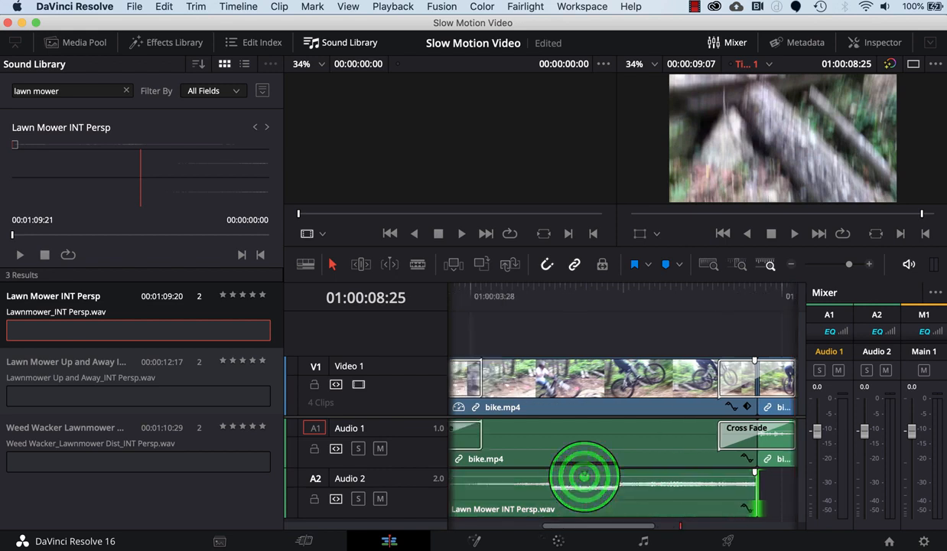
pyautogui.hscroll(-3, 589, 470)
pyautogui.click(670, 300)
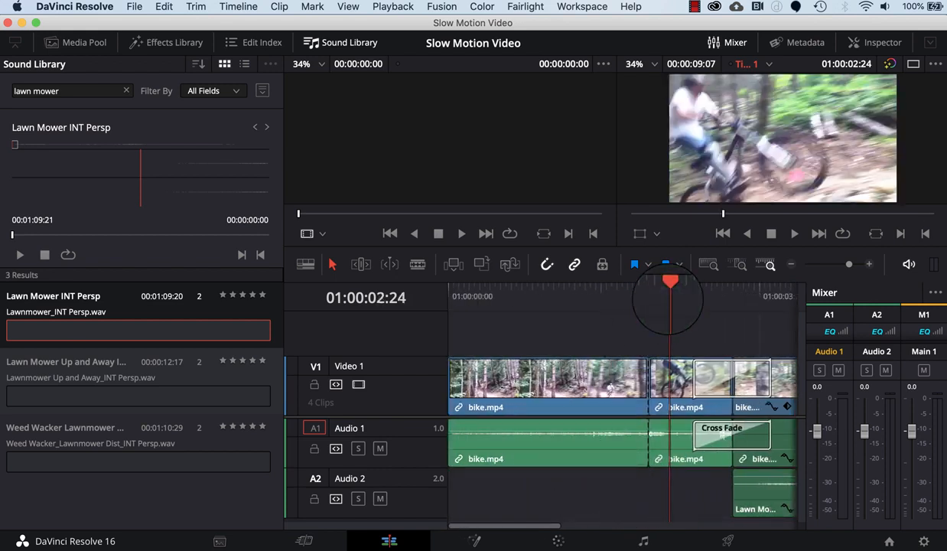
pyautogui.press('space')
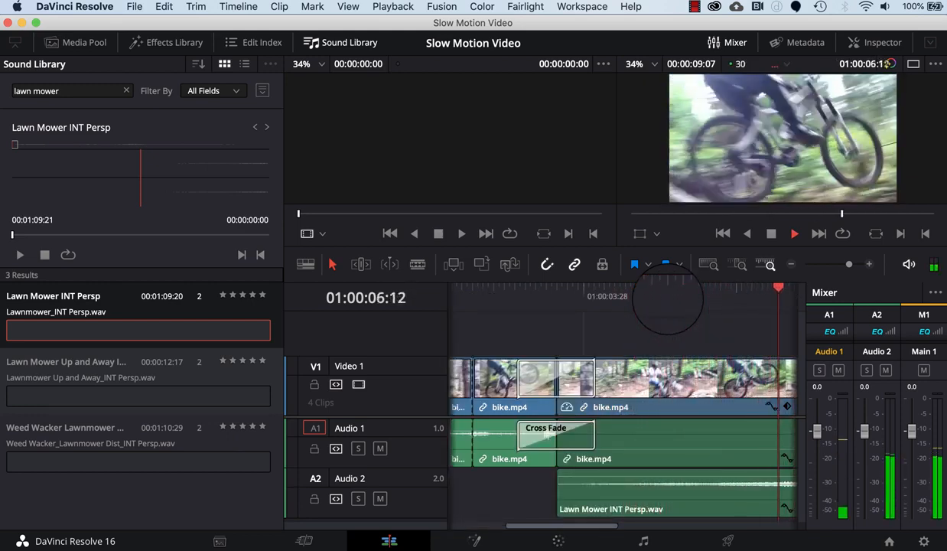
pyautogui.press('space')
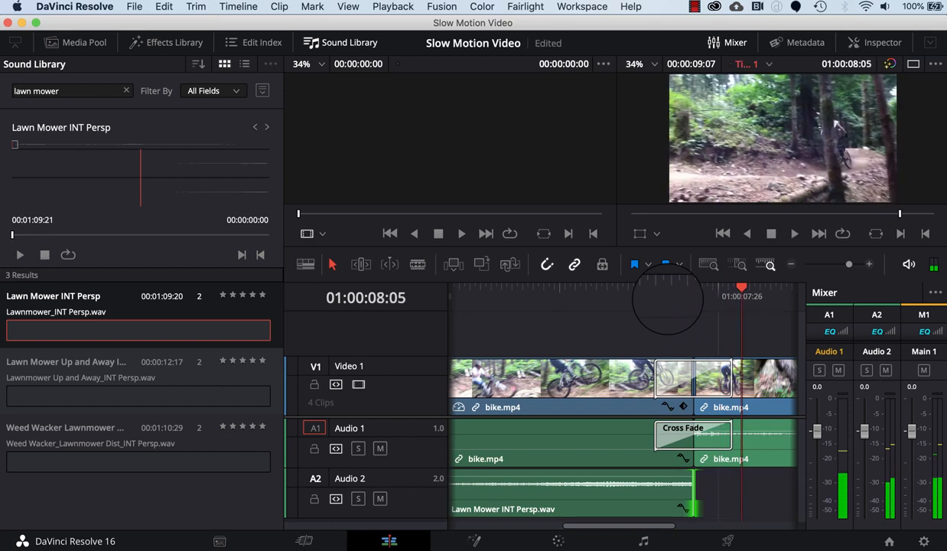
# - Raise the Lawn Mower INT Persp clip's volume further and play from just before the slow-motion segment to the end
pyautogui.moveTo(575, 475); pyautogui.dragTo(576, 467)
pyautogui.hscroll(-5, 572, 467)
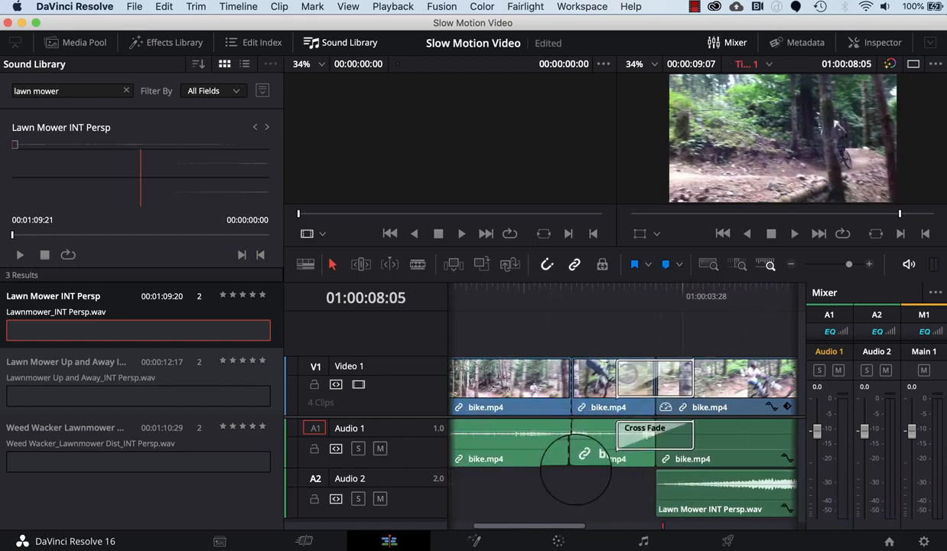
pyautogui.click(625, 300)
pyautogui.press('space')
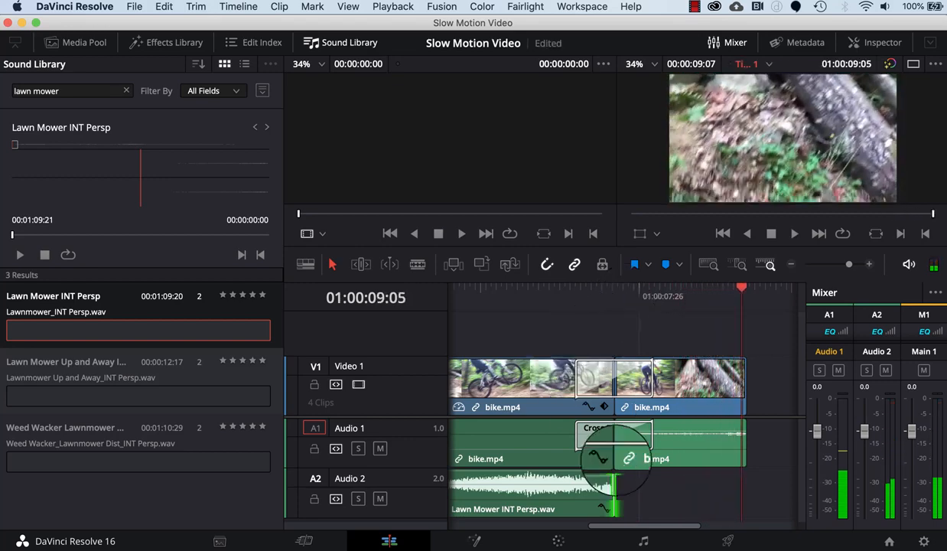
# - Add a fade-out to the end of the Lawn Mower INT Persp clip, starting near the cross fade, and play from 01:00:05:26 to check it
pyautogui.moveTo(619, 463); pyautogui.dragTo(611, 473)
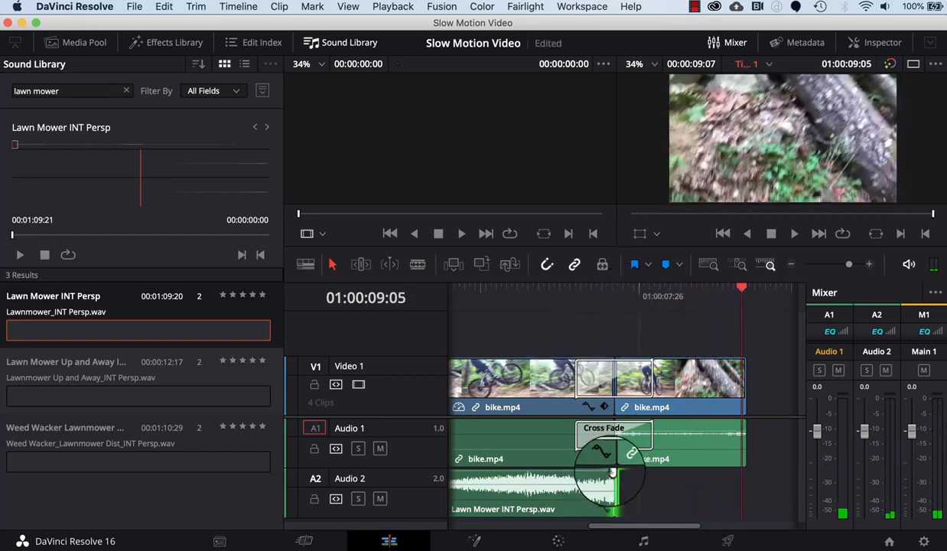
pyautogui.click(613, 472)
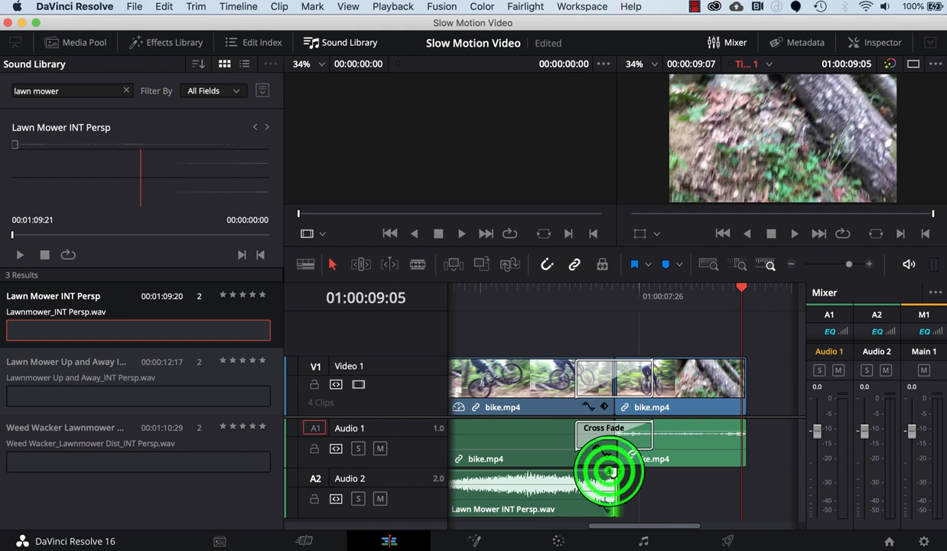
pyautogui.moveTo(610, 472); pyautogui.dragTo(579, 472)
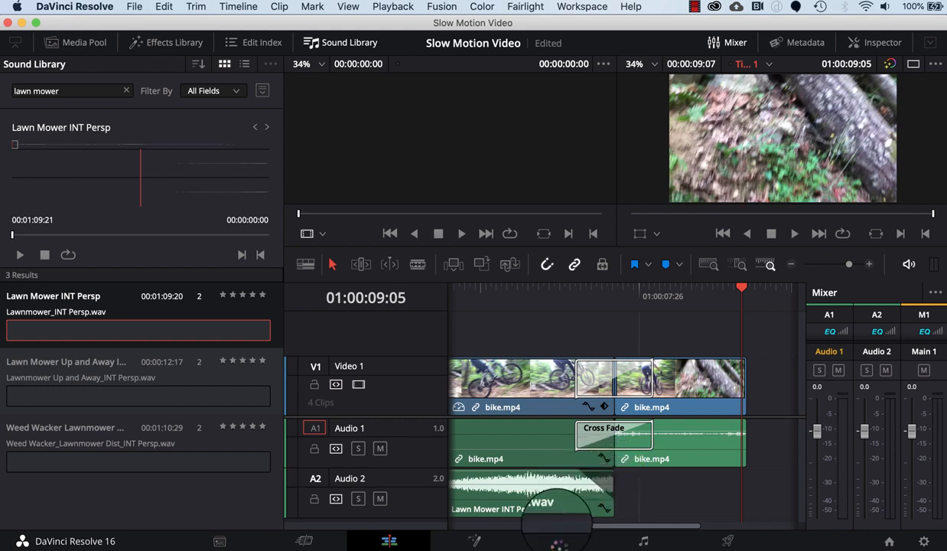
pyautogui.click(480, 291)
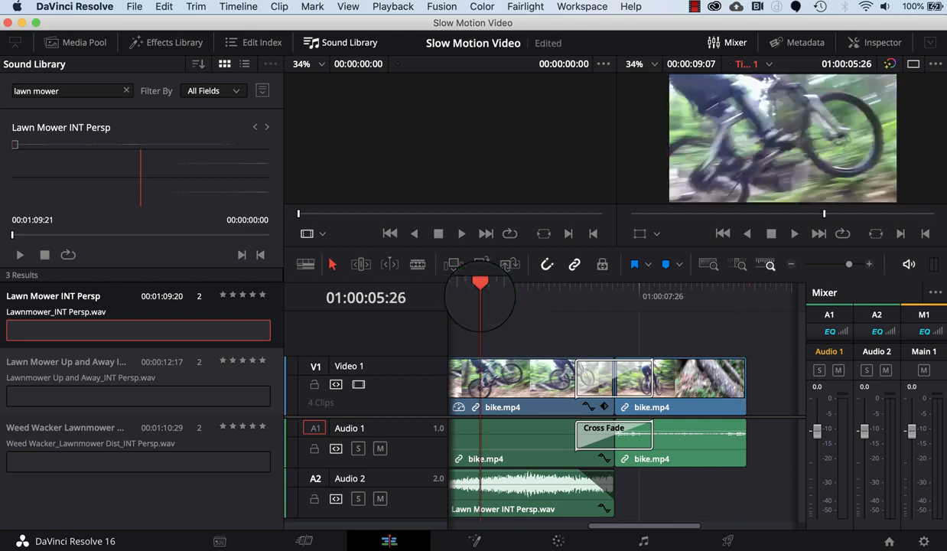
pyautogui.press('space')
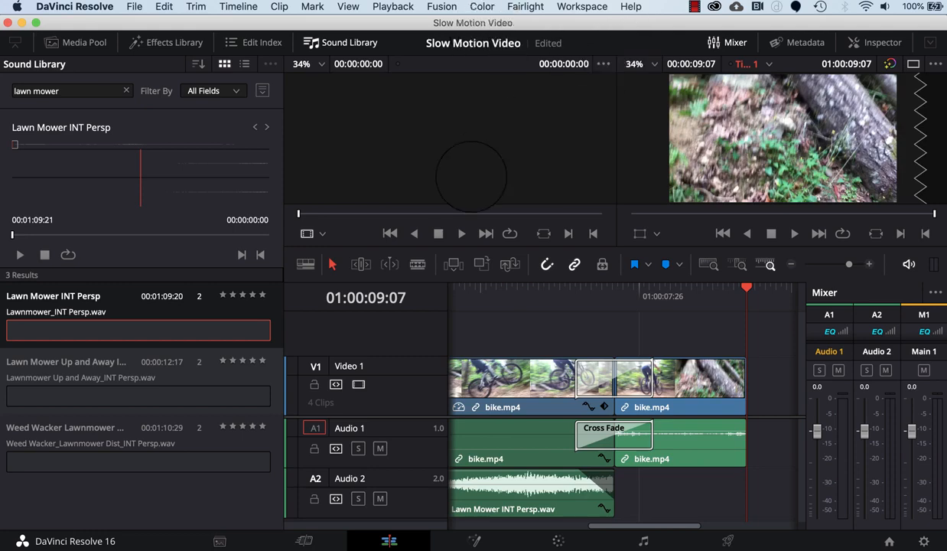
# - On the Cut page, start a Quick Export of the timeline with the H.264 preset
pyautogui.click(304, 541)
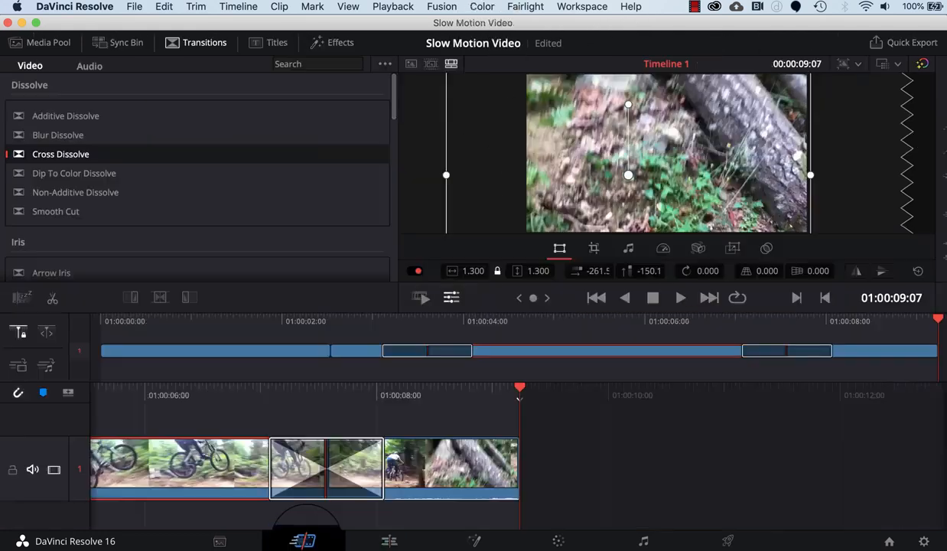
pyautogui.click(910, 42)
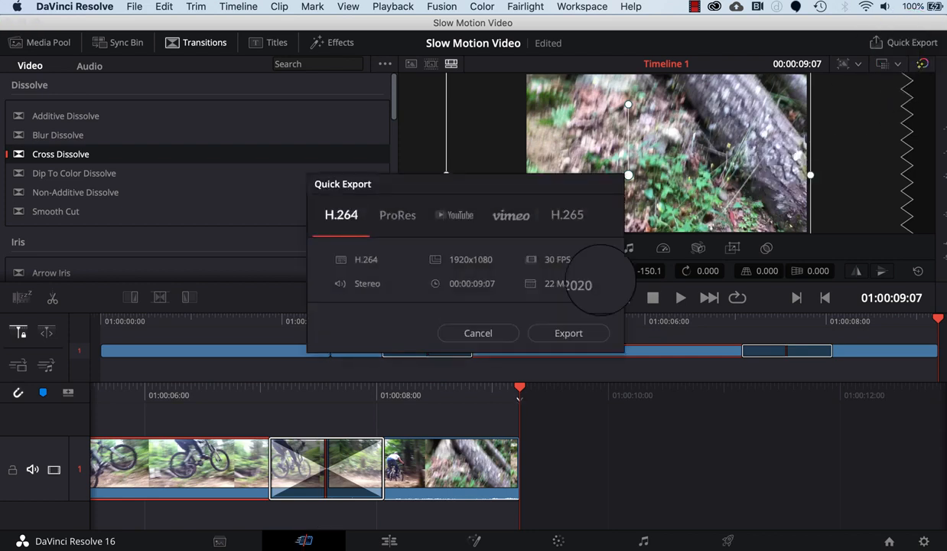
pyautogui.click(575, 333)
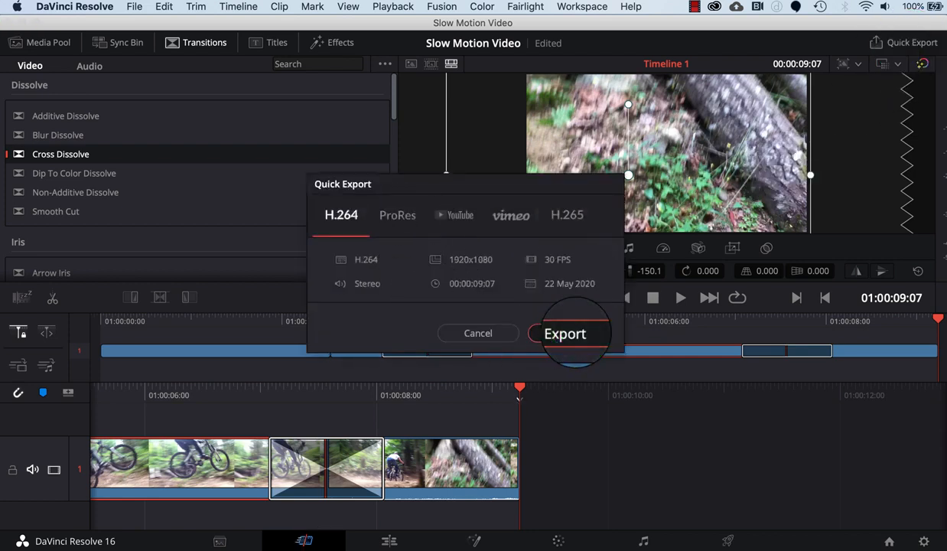